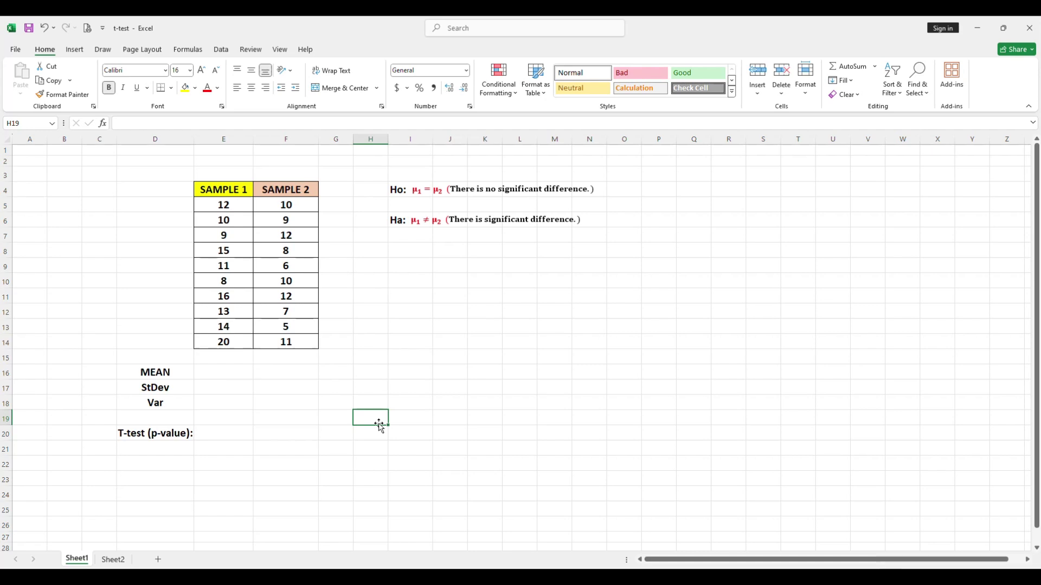
Step: Point out the sample data, the null and alternative hypotheses, and the MEAN and T-test labels
left_click_drag(218, 190, 277, 344)
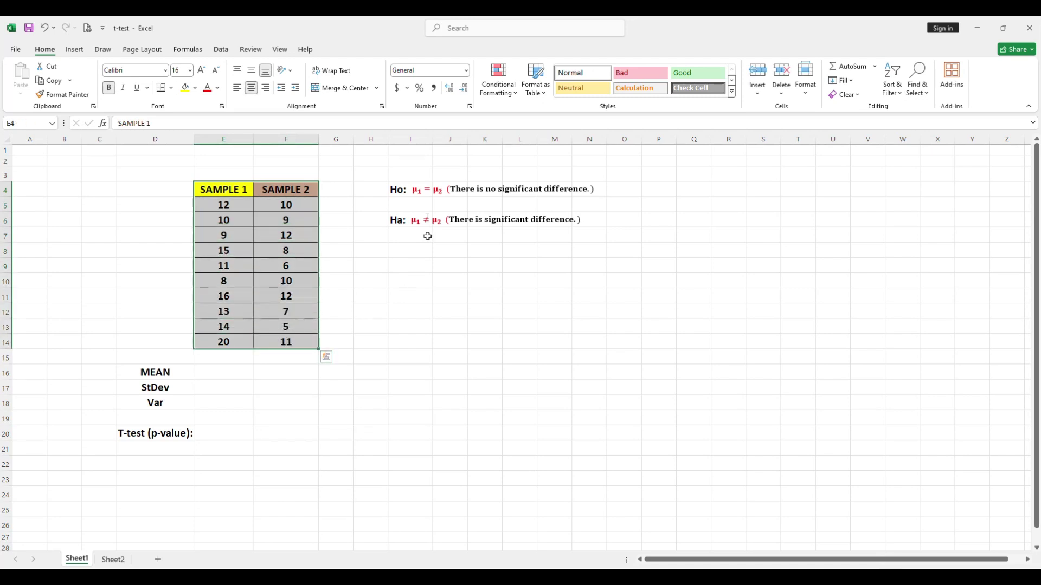
left_click(398, 189)
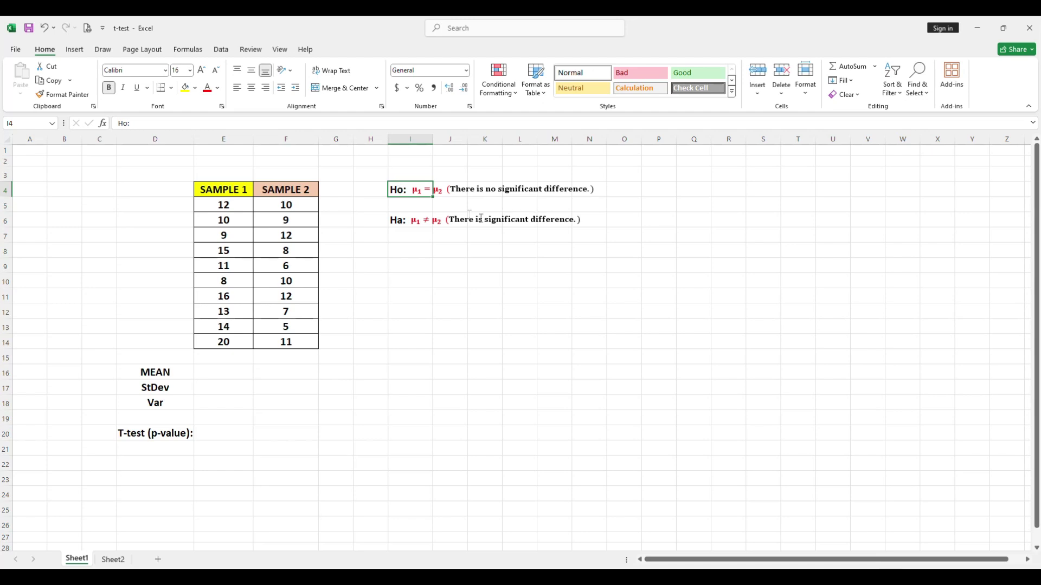
left_click_drag(450, 189, 588, 189)
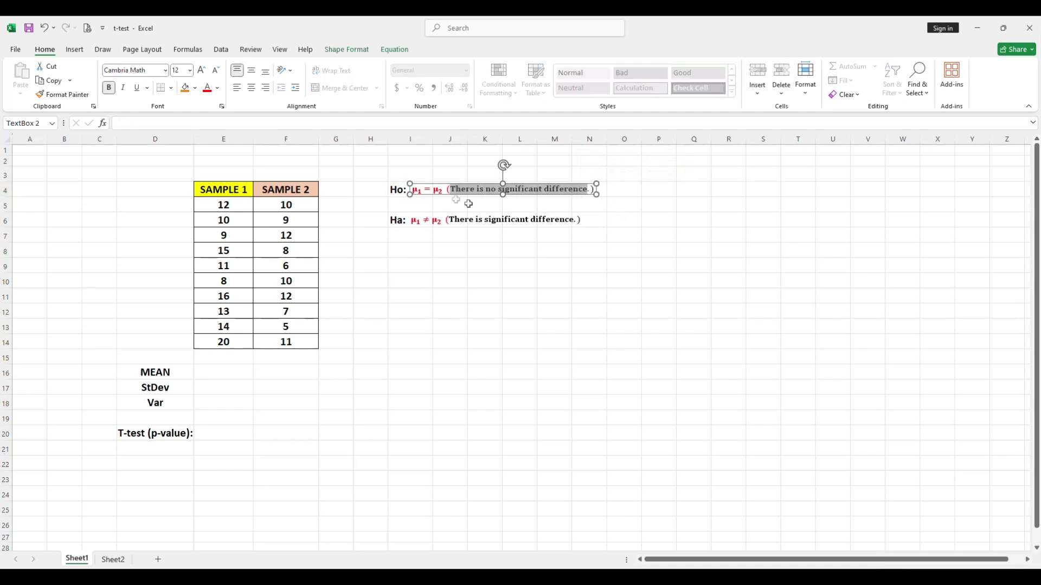
left_click_drag(413, 189, 441, 195)
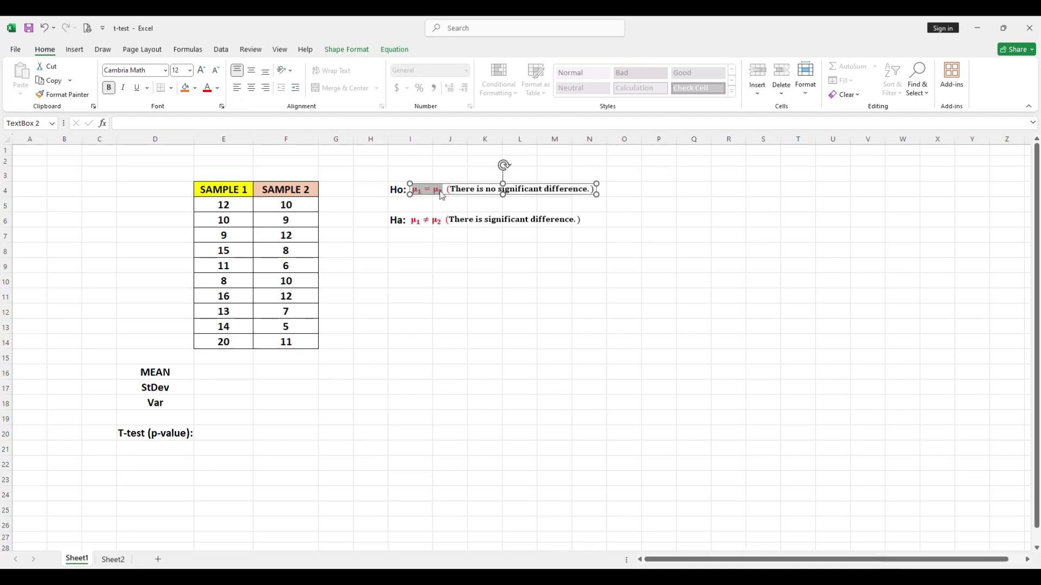
left_click(404, 222)
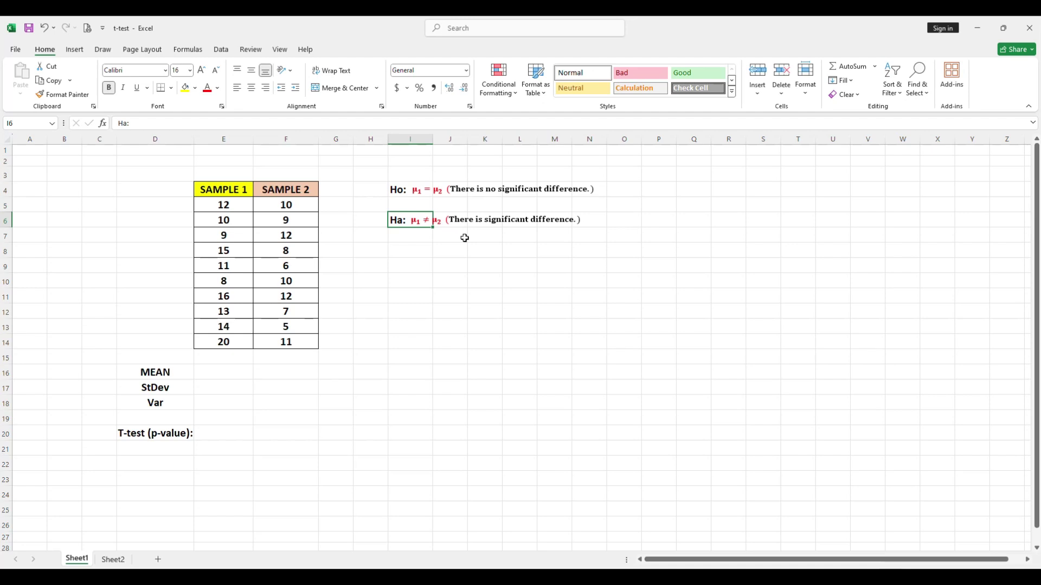
left_click_drag(450, 218, 574, 219)
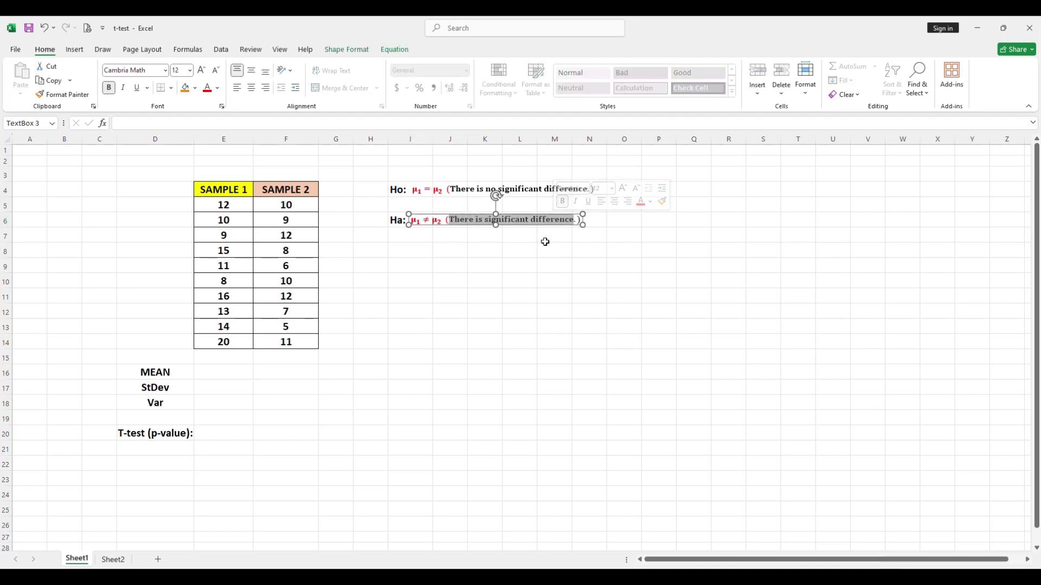
left_click_drag(442, 219, 415, 224)
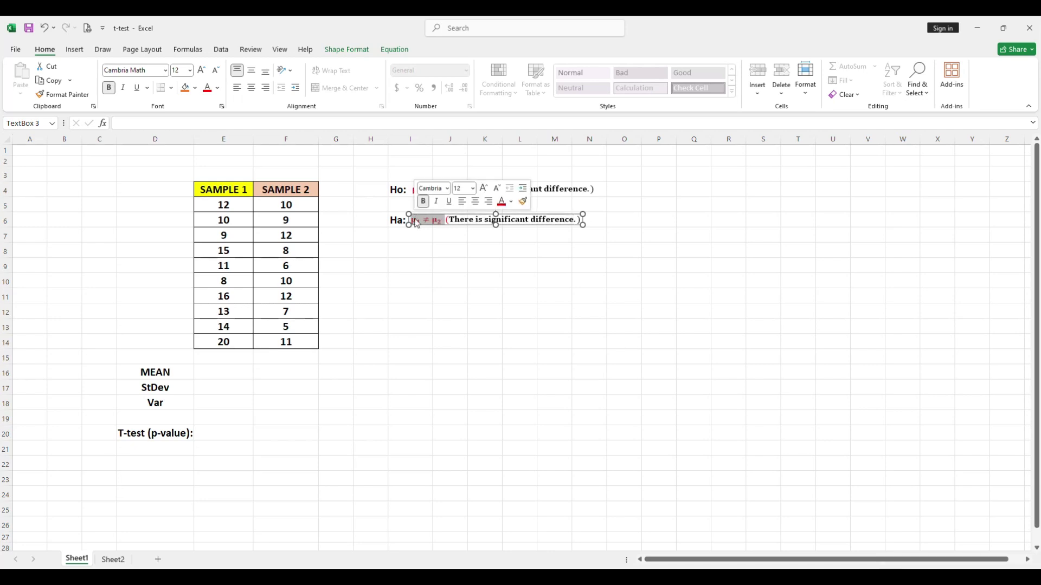
left_click_drag(235, 195, 288, 336)
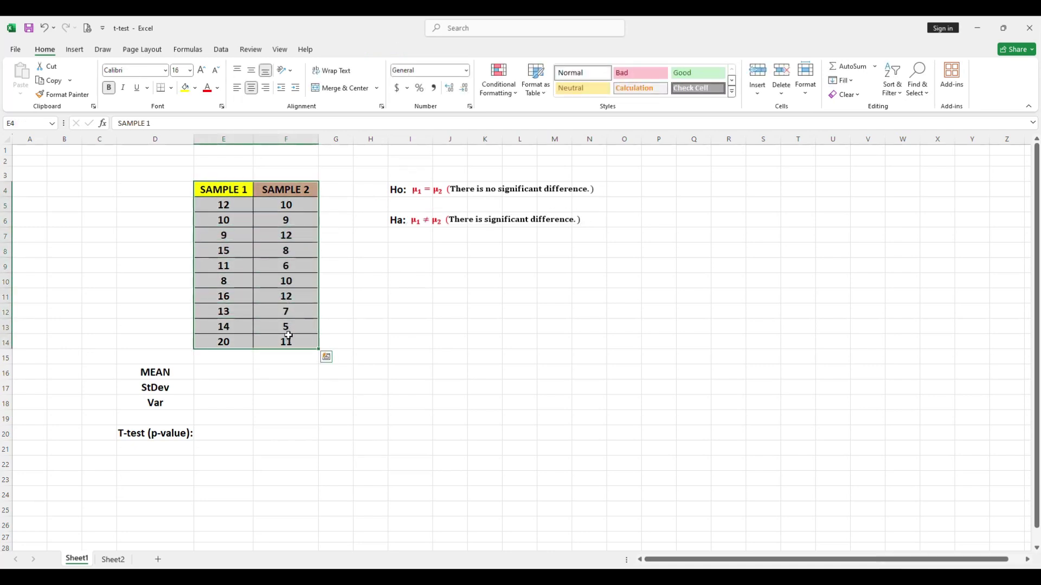
left_click(142, 435)
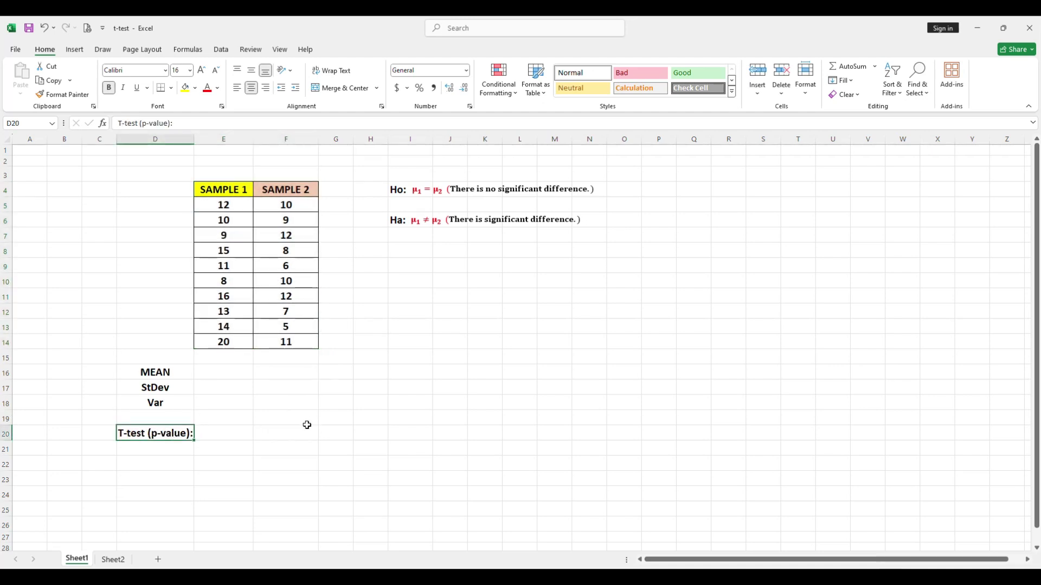
left_click(165, 375)
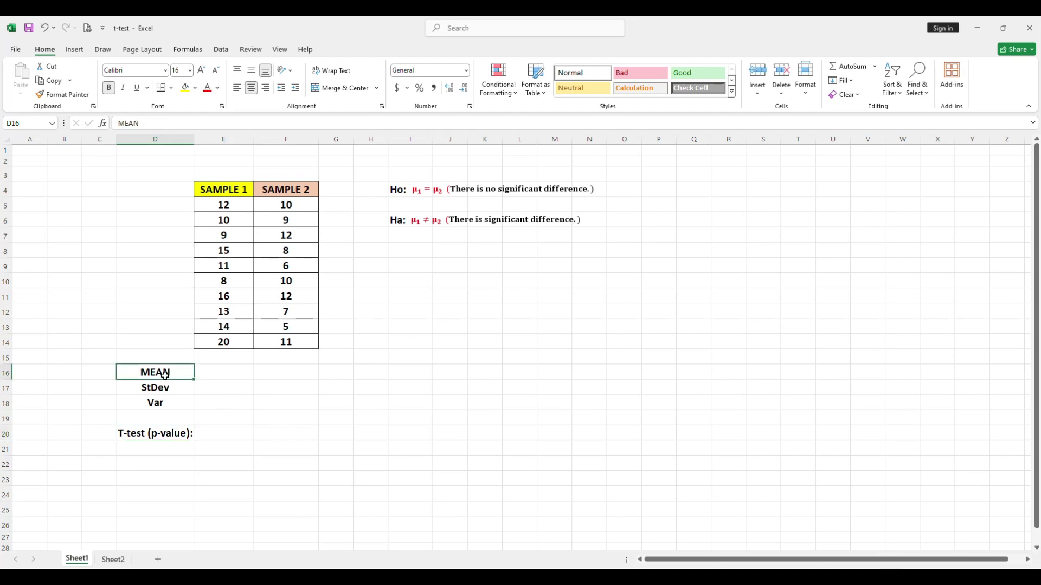
Step: Enter =average(E5:E14) in E16, giving a Sample 1 mean of 12.8
left_click(228, 375)
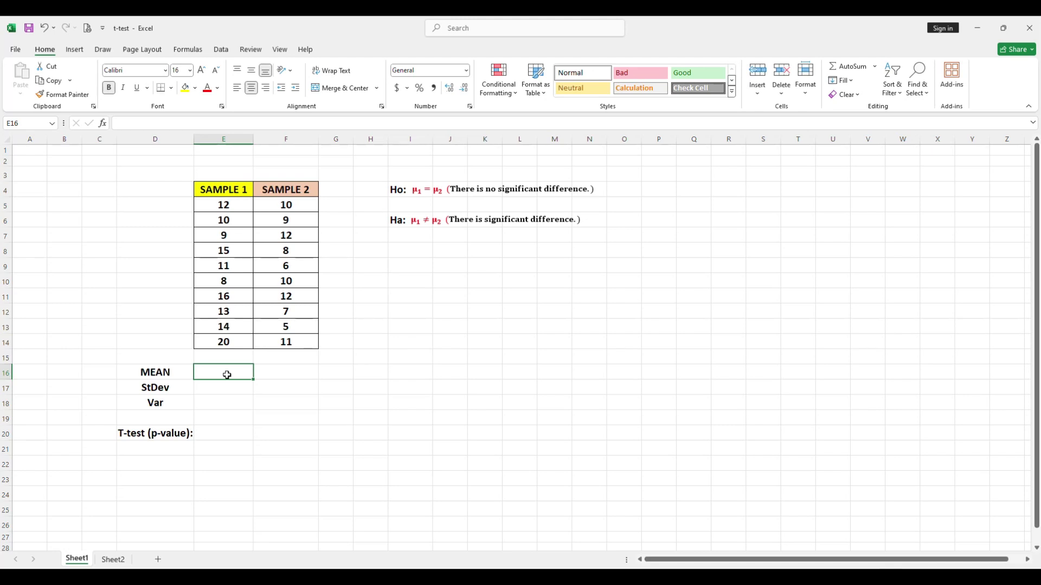
type("=")
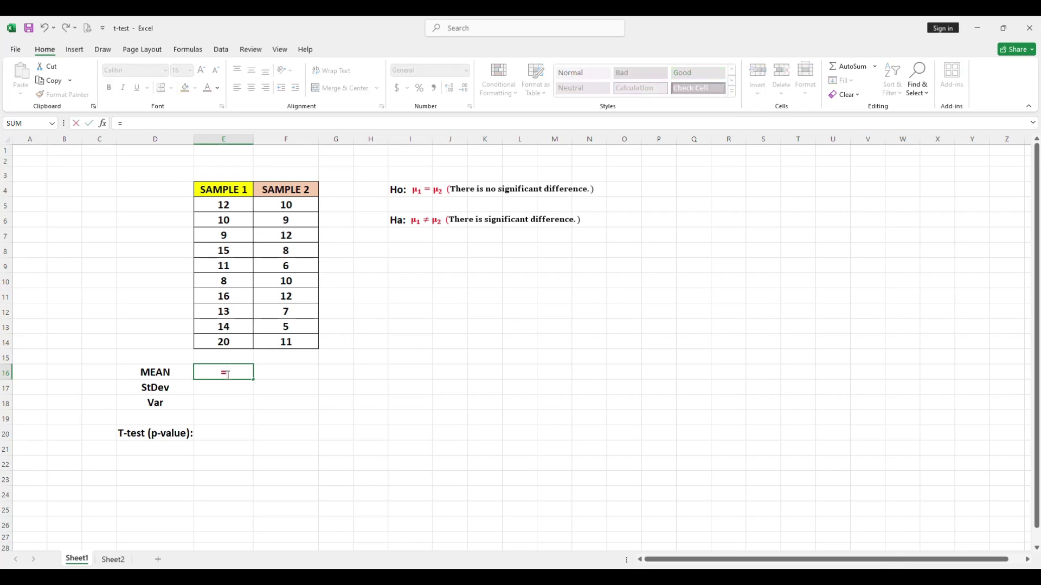
type("average")
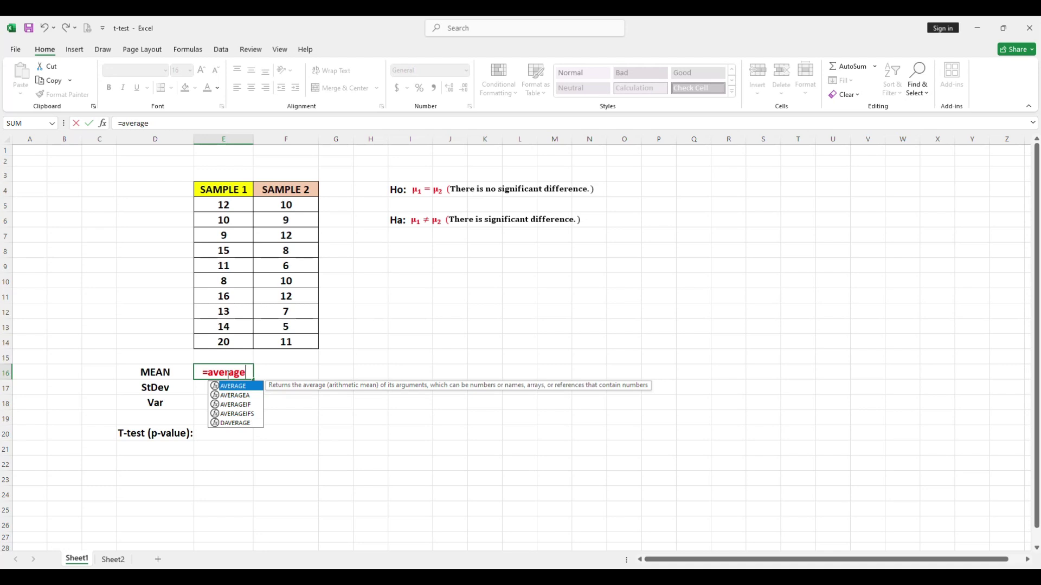
type("(")
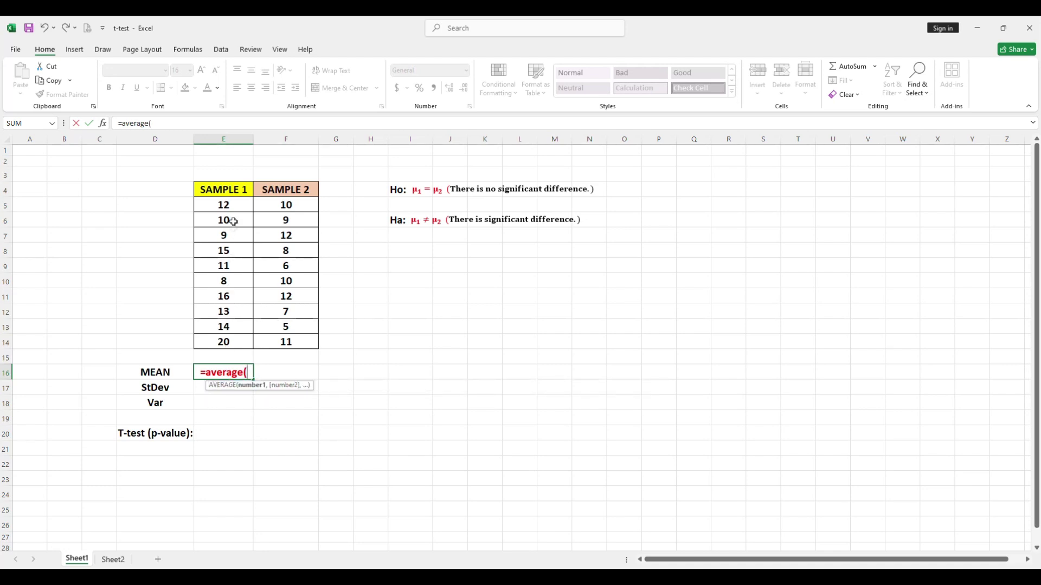
left_click_drag(228, 206, 226, 343)
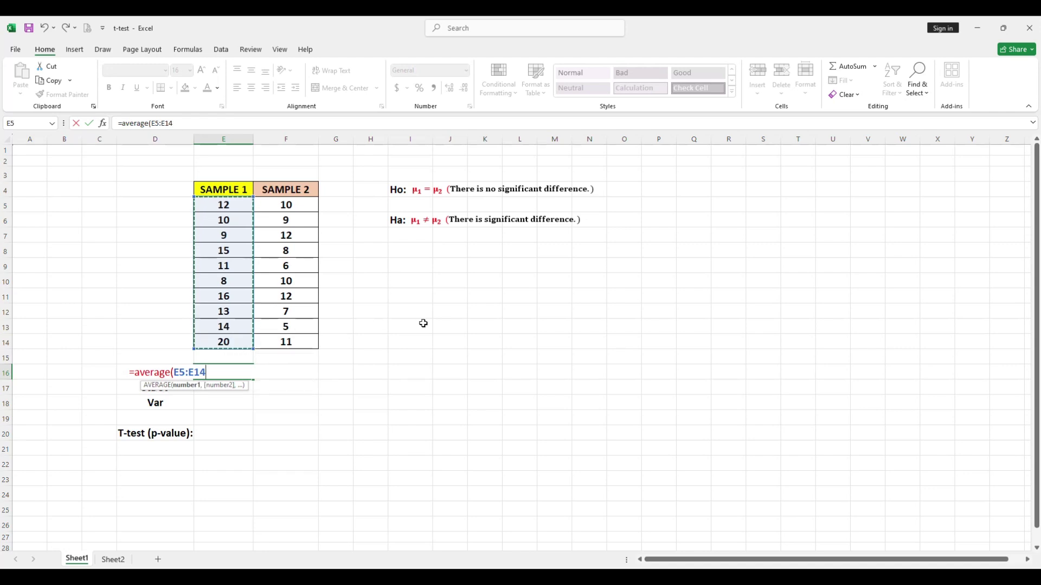
type(")")
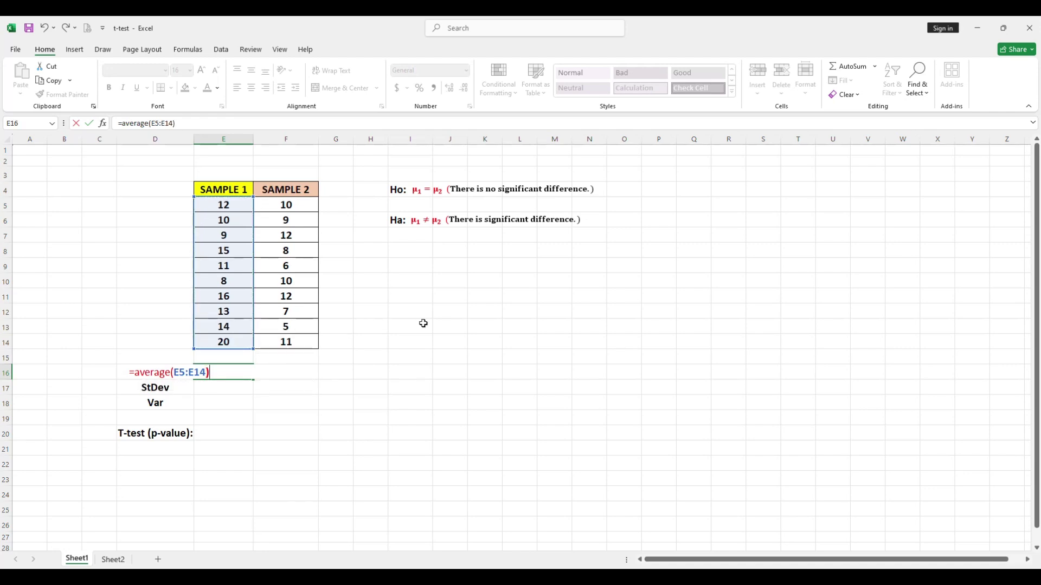
key("Return")
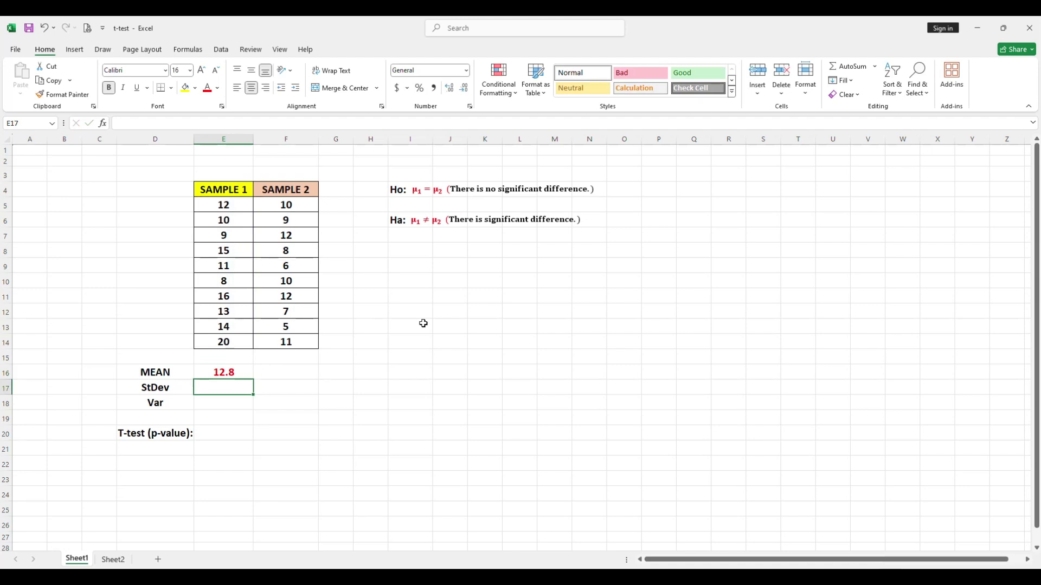
key("Up")
key("Right")
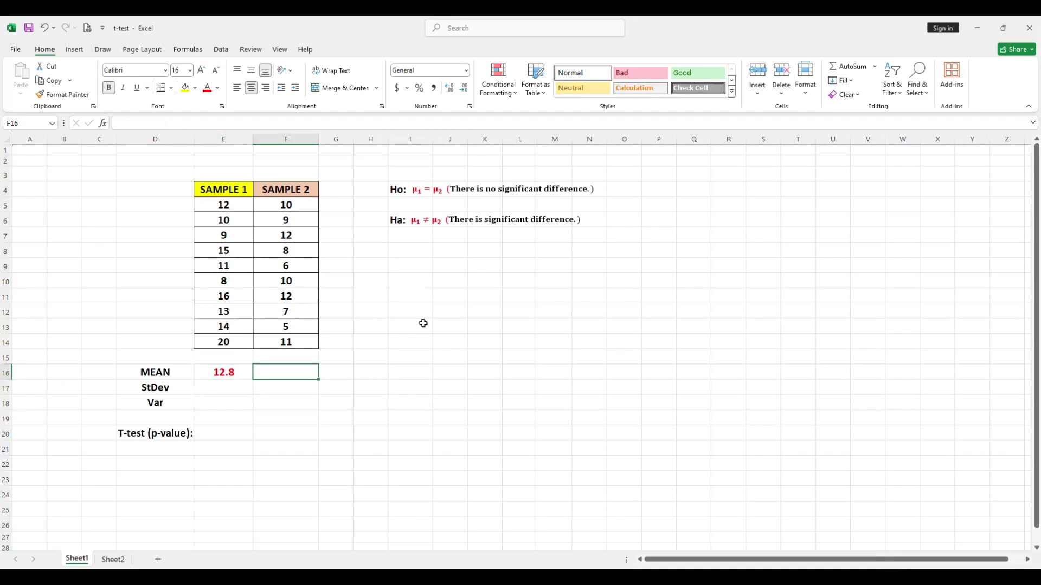
Step: Enter =average(F5:F14) in F16, giving a Sample 2 mean of 9
type("=")
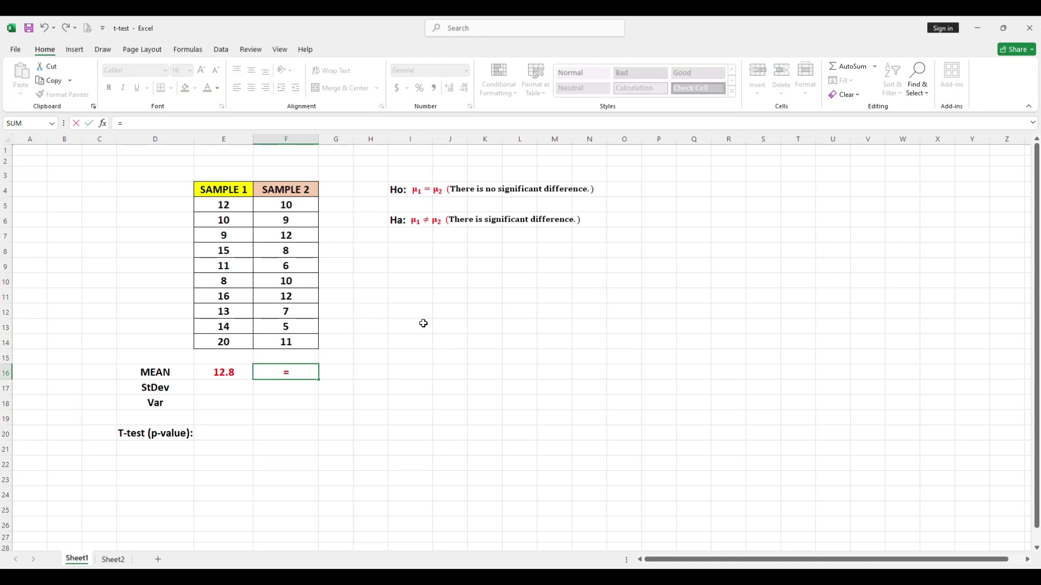
type("average")
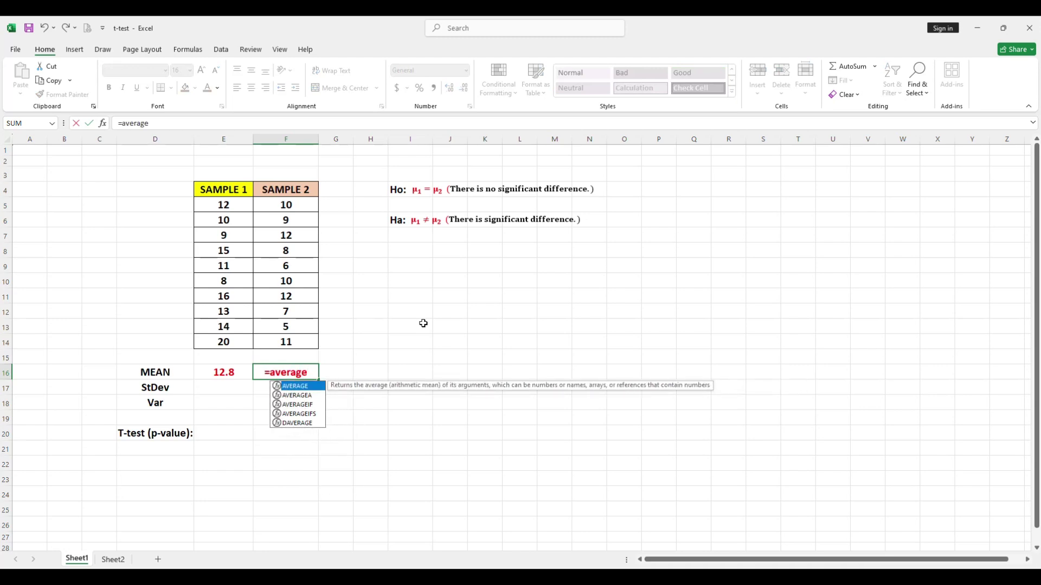
type("(")
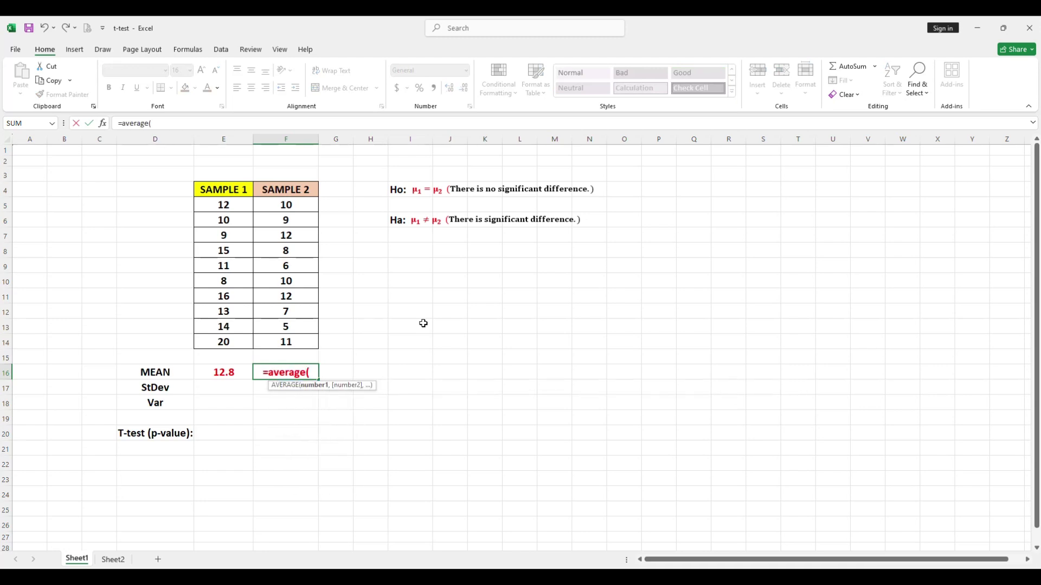
left_click(288, 206)
left_click_drag(287, 217, 287, 343)
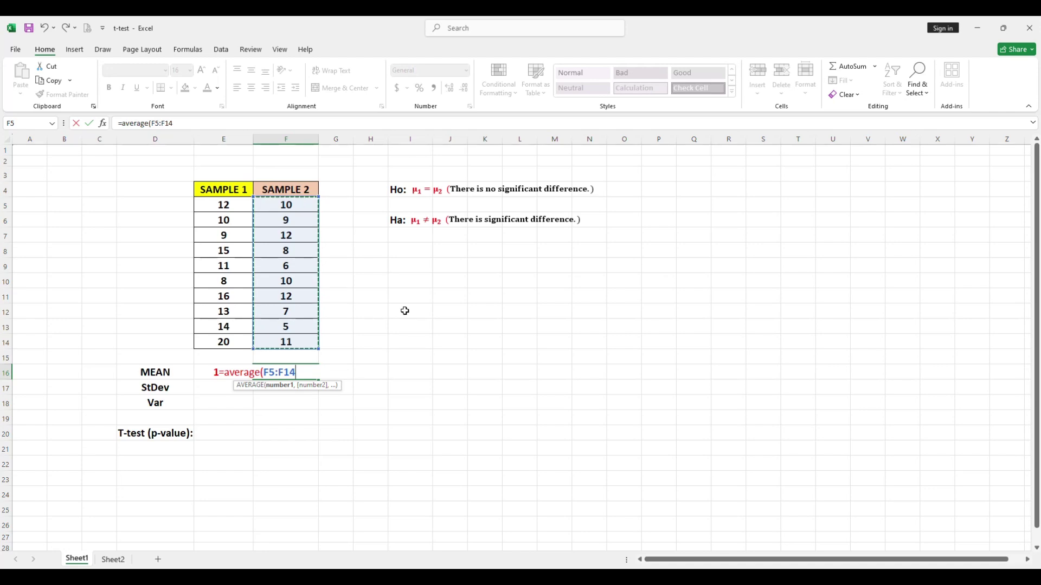
type(")")
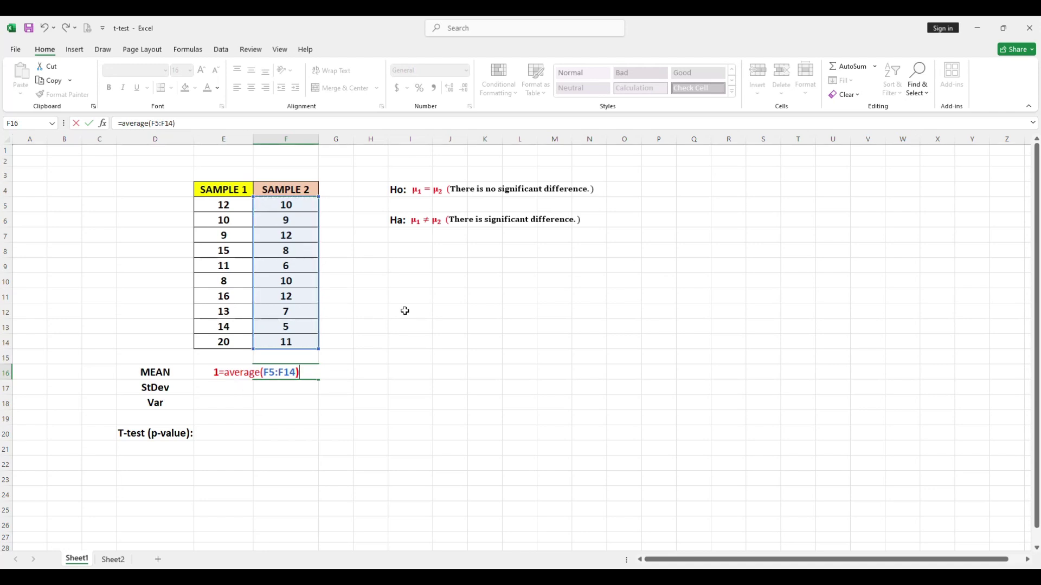
key("Return")
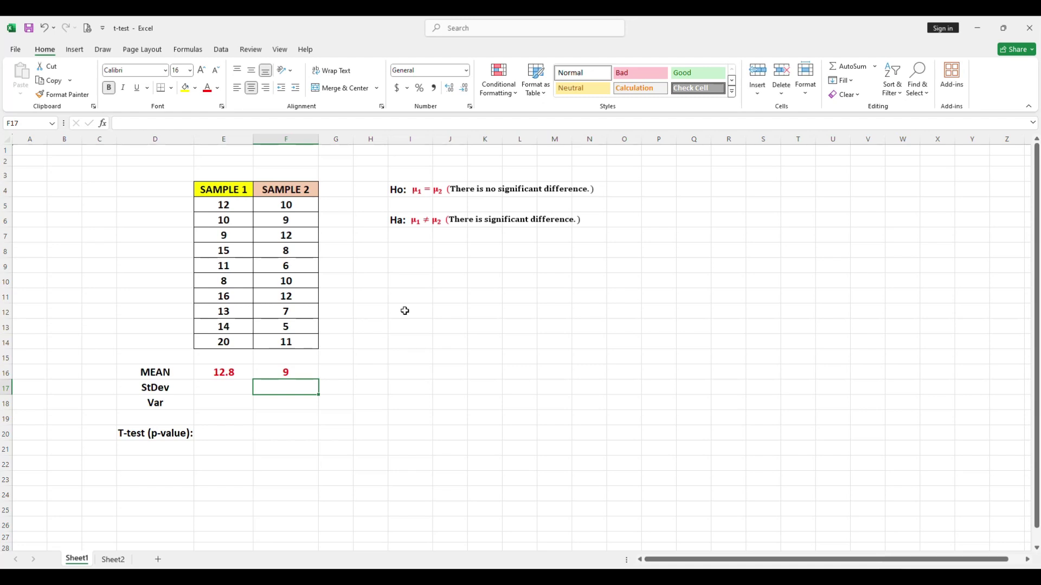
key("Left")
key("Left")
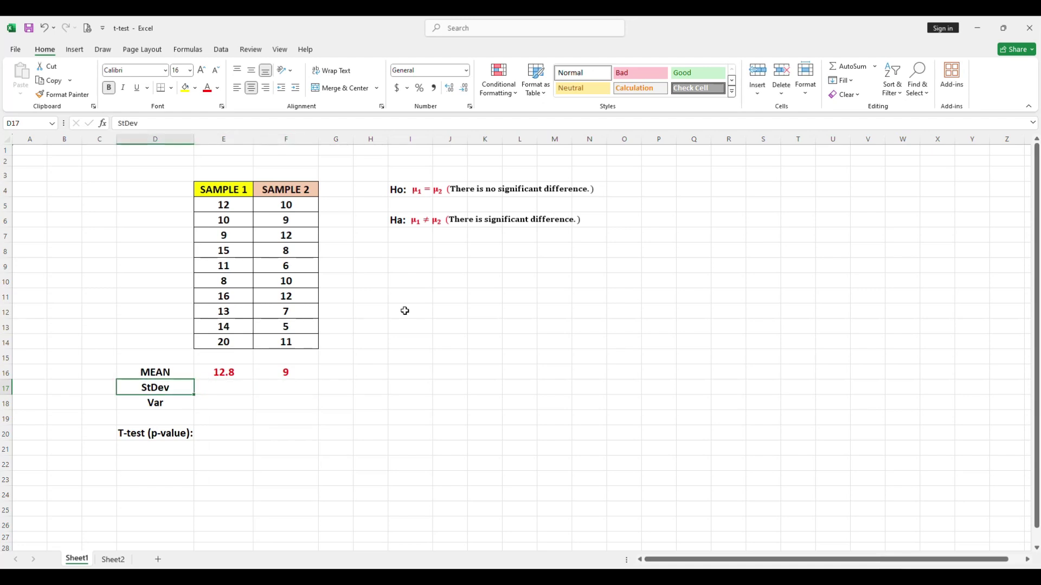
key("Right")
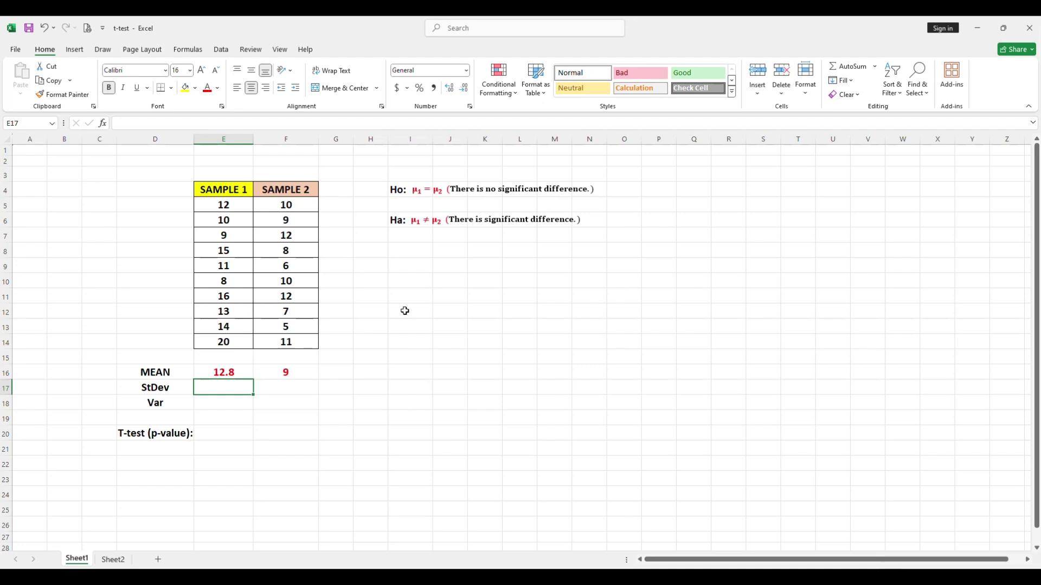
Step: Enter =stdev(E5:E14) in E17, giving 3.6147845 for Sample 1
type("=")
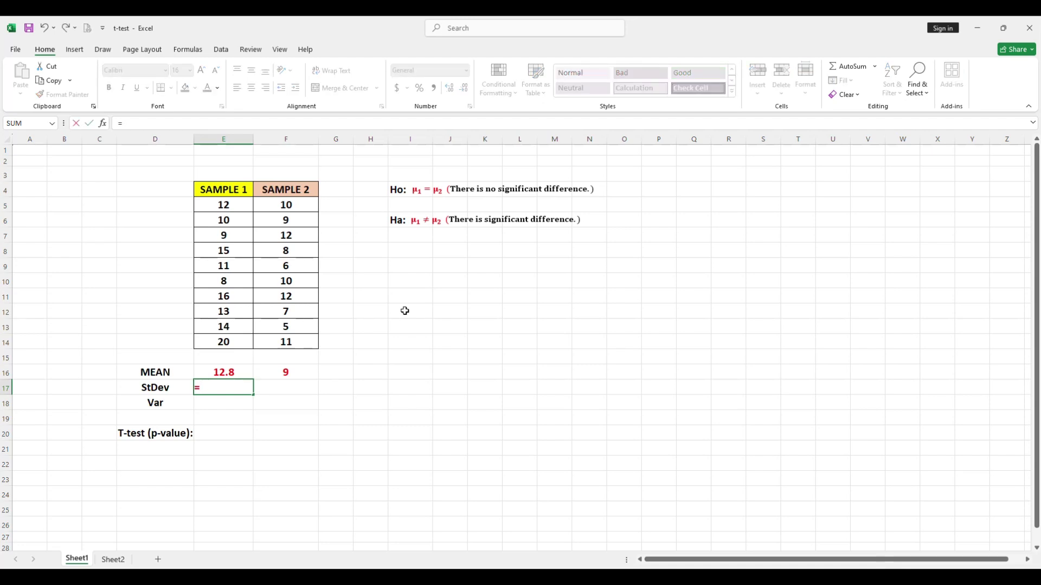
type("stdev")
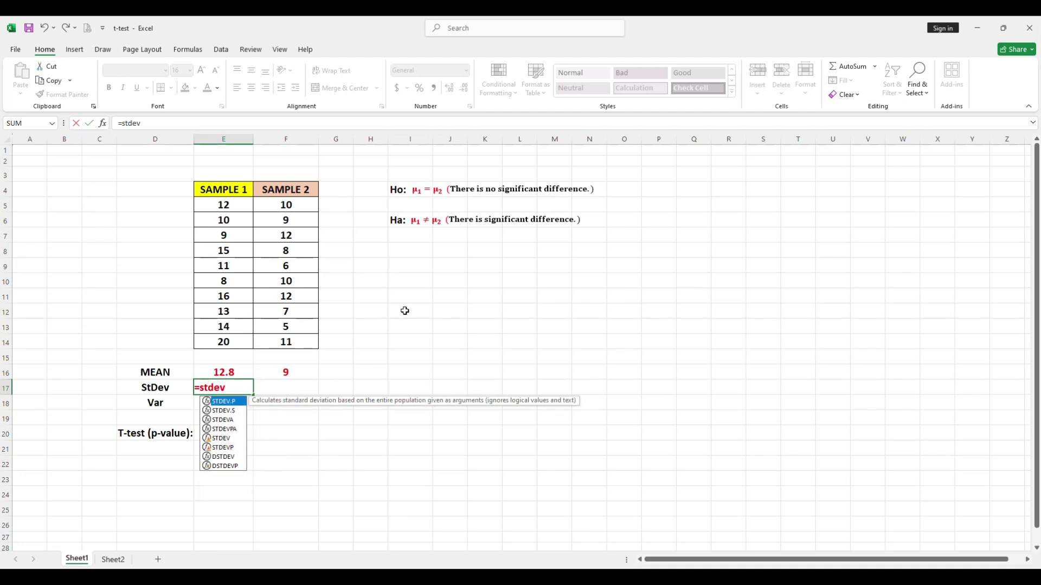
type("(")
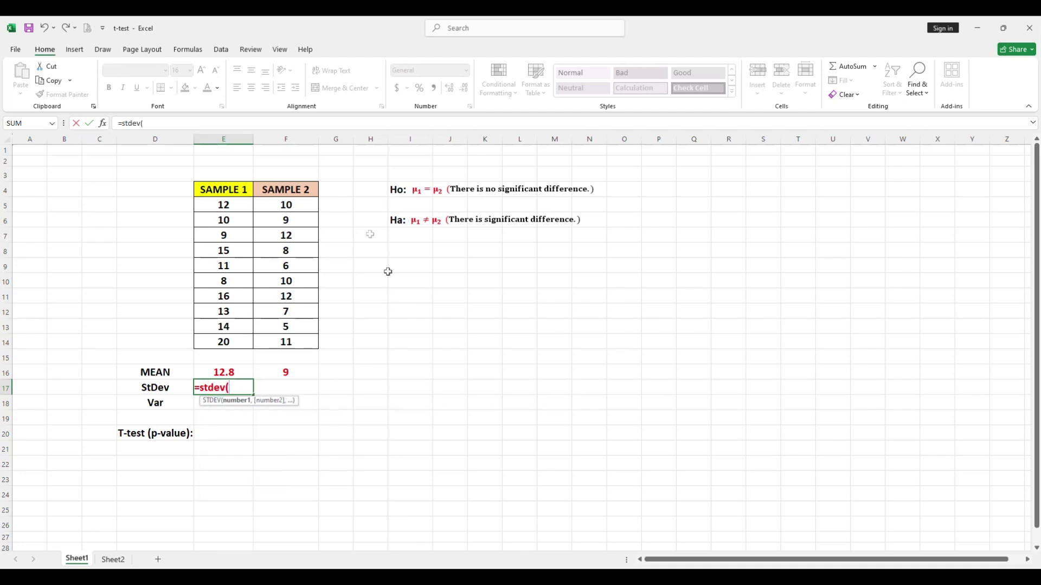
left_click_drag(250, 202, 229, 342)
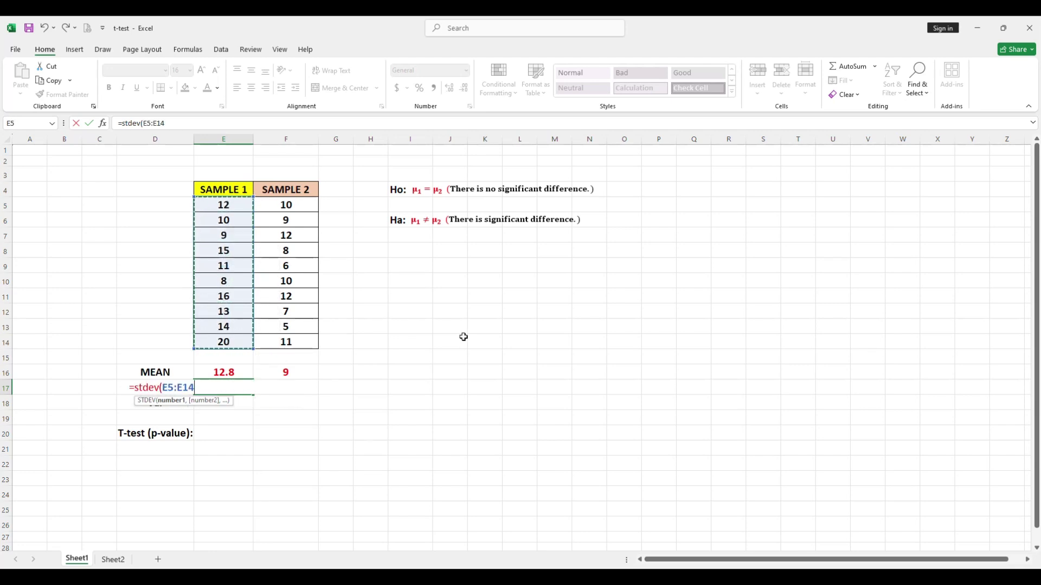
type(")")
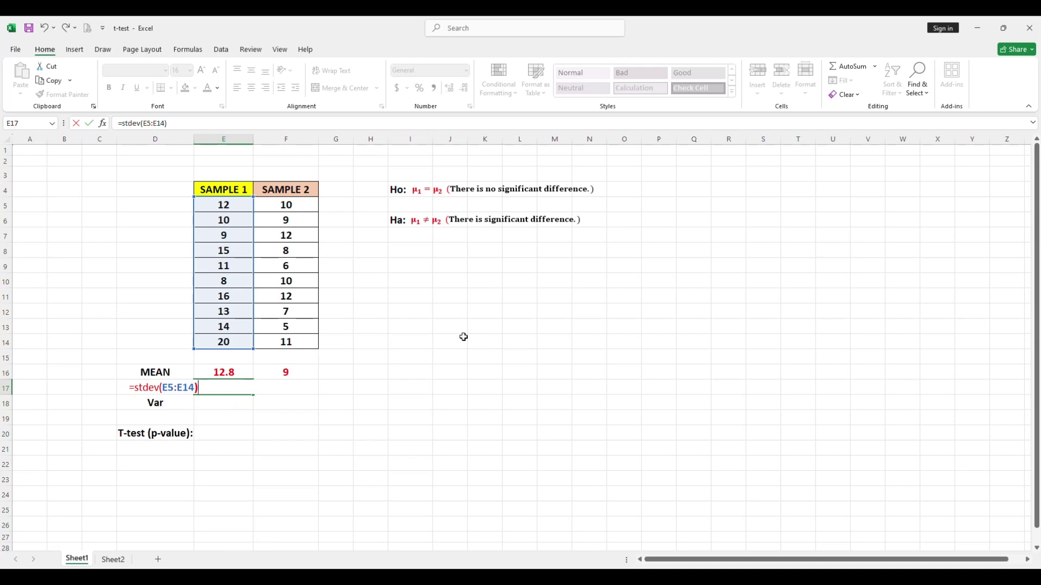
key("Return")
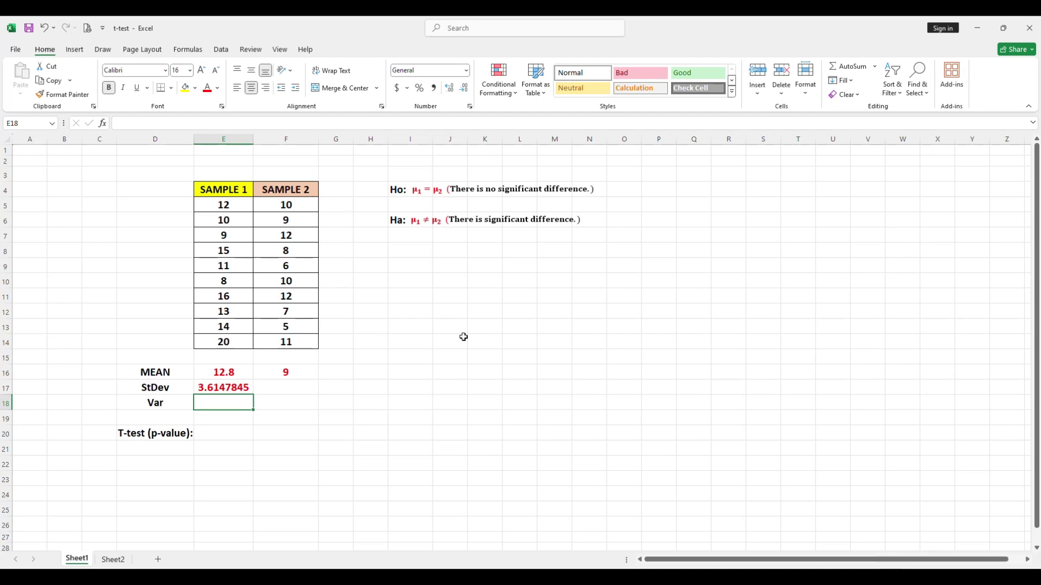
key("Up")
key("Right")
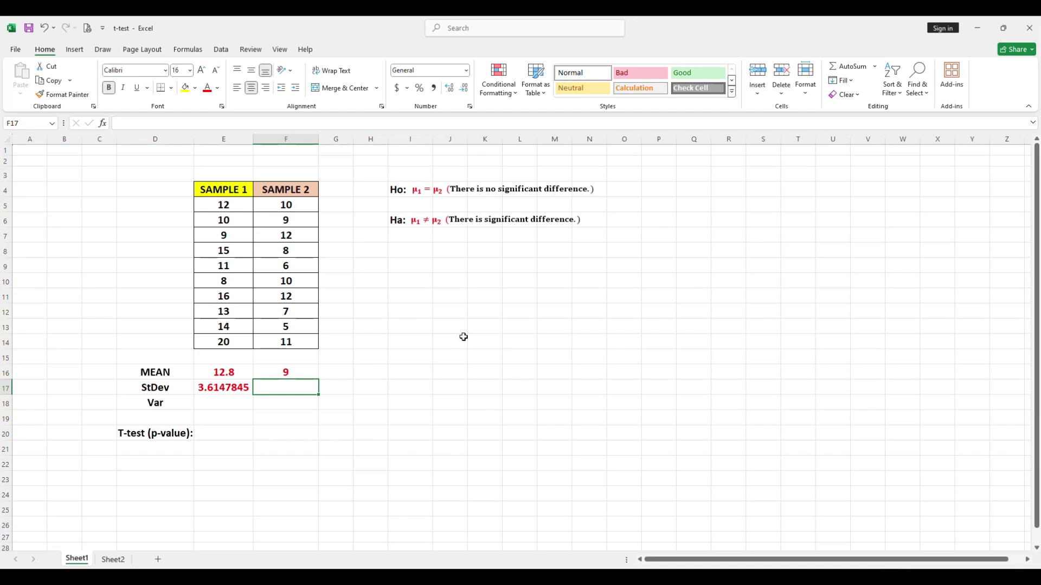
Step: Enter =stdev(F5:F14) in F17, giving 2.44948974 for Sample 2
type("=")
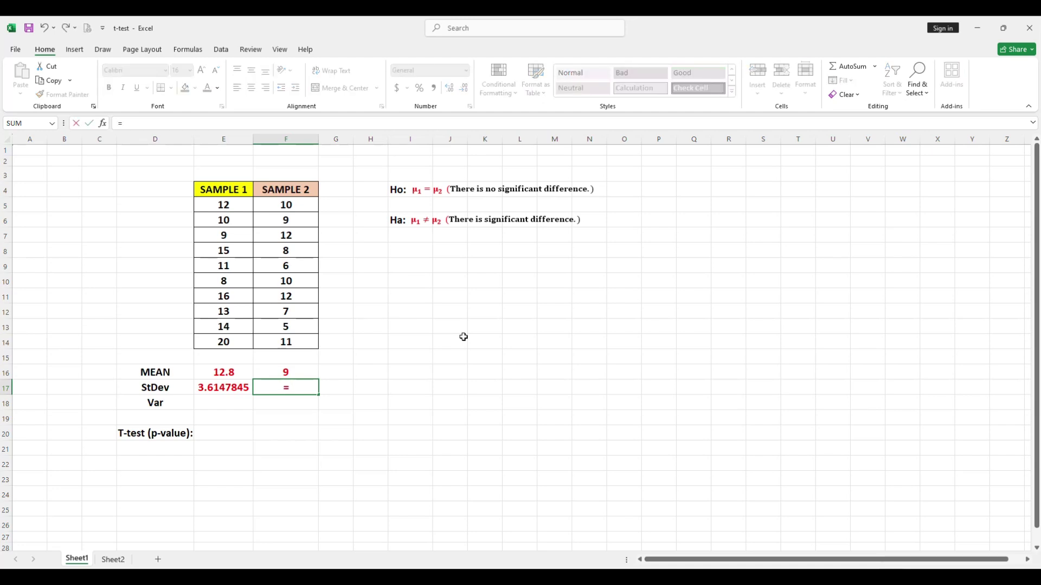
type("stdev")
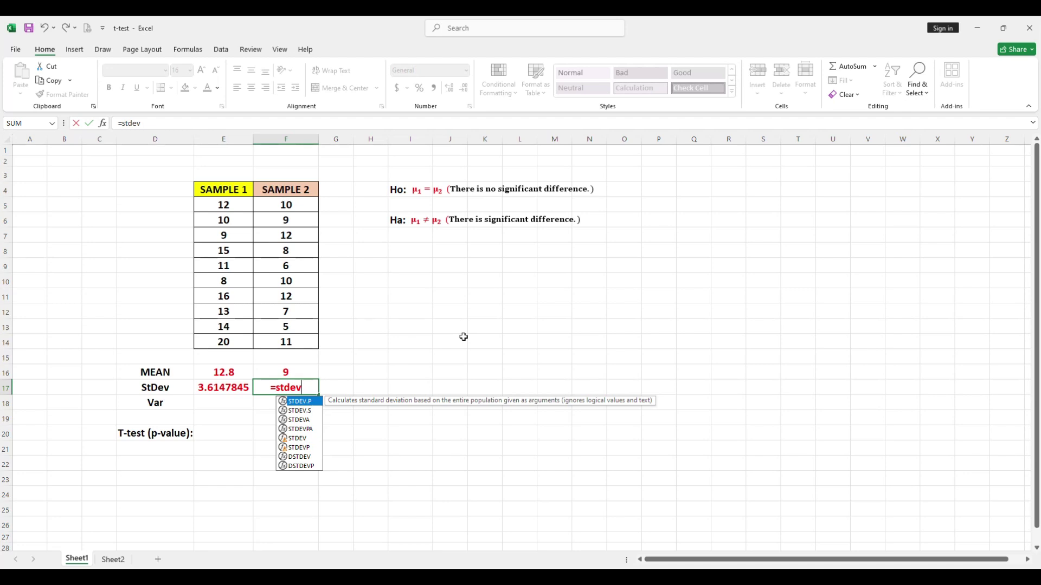
type("(")
left_click_drag(286, 205, 286, 345)
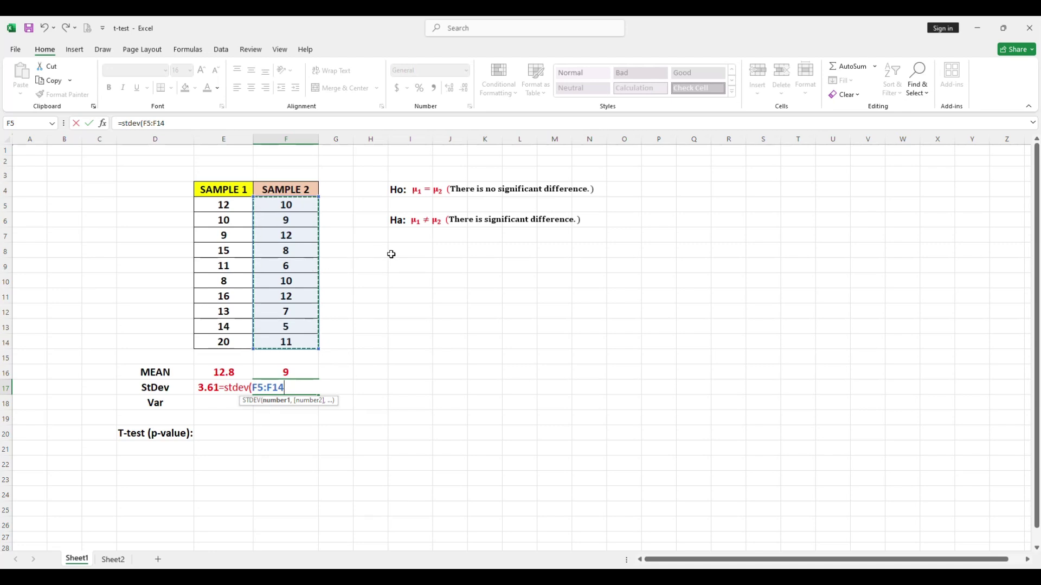
type(")")
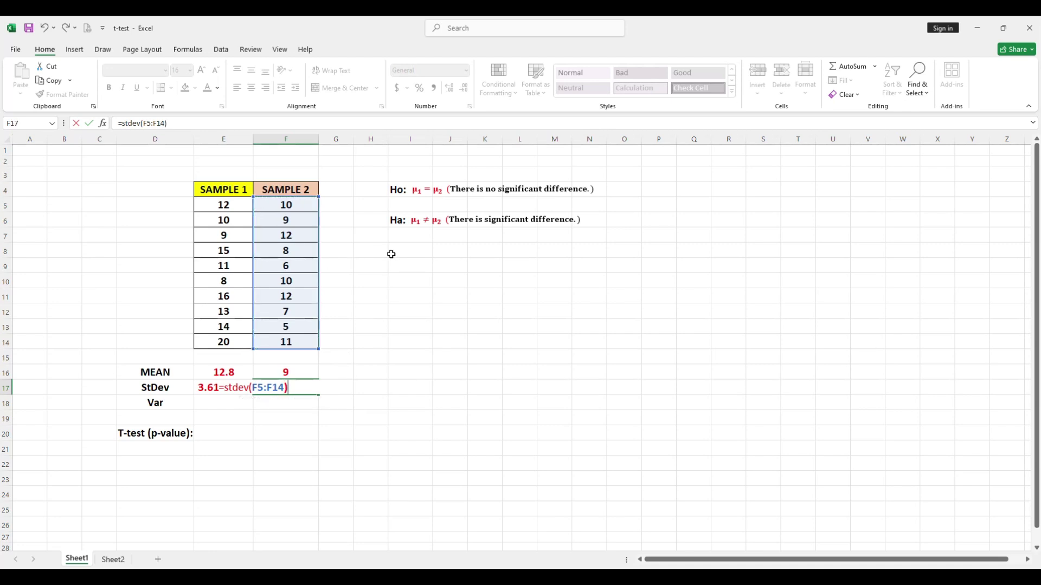
key("Return")
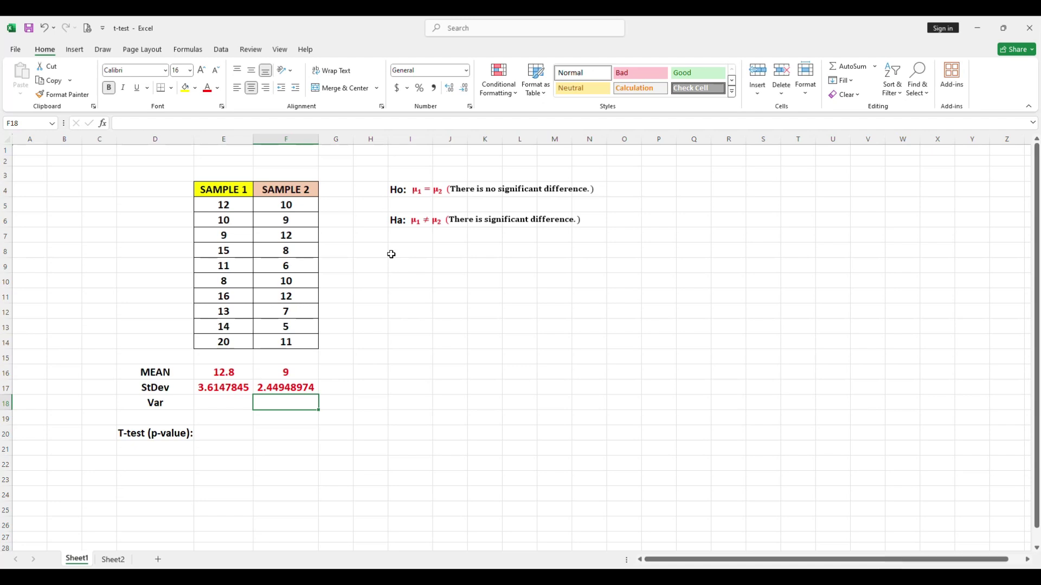
key("Left")
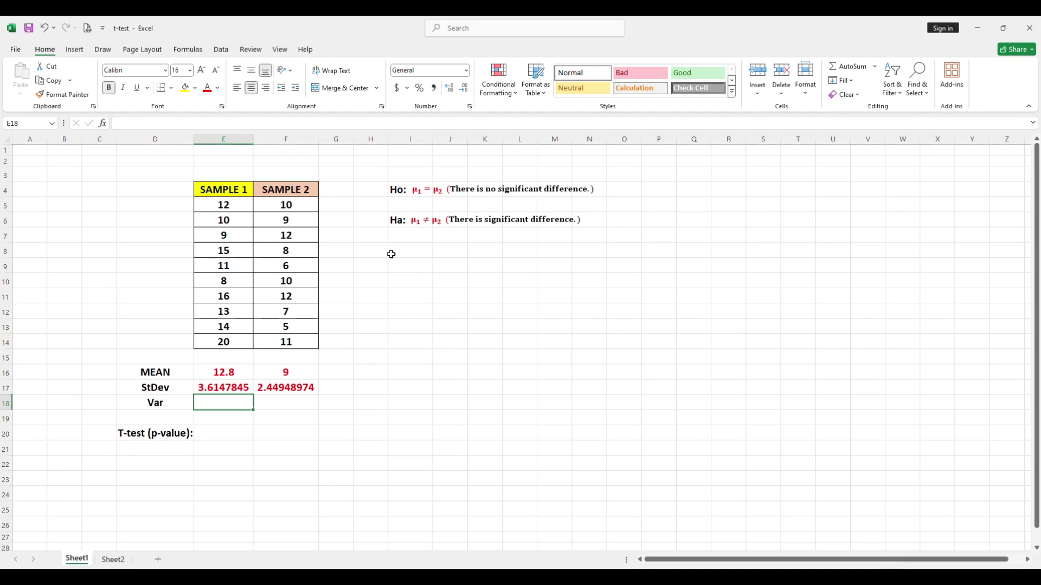
type("=")
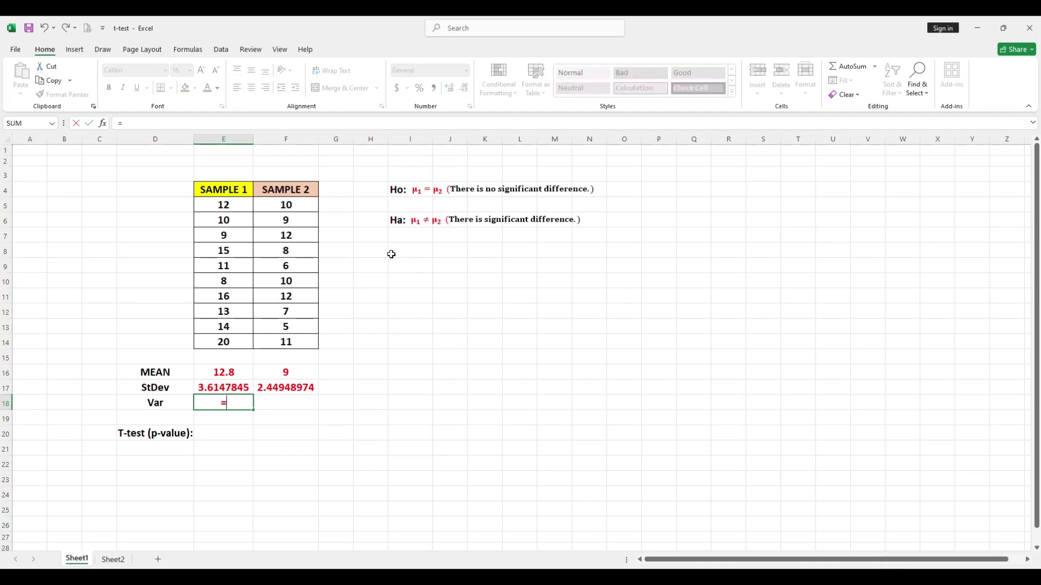
Step: Enter =E17^2 in E18 (13.066667) and =F17^2 in F18 (6)
left_click(225, 391)
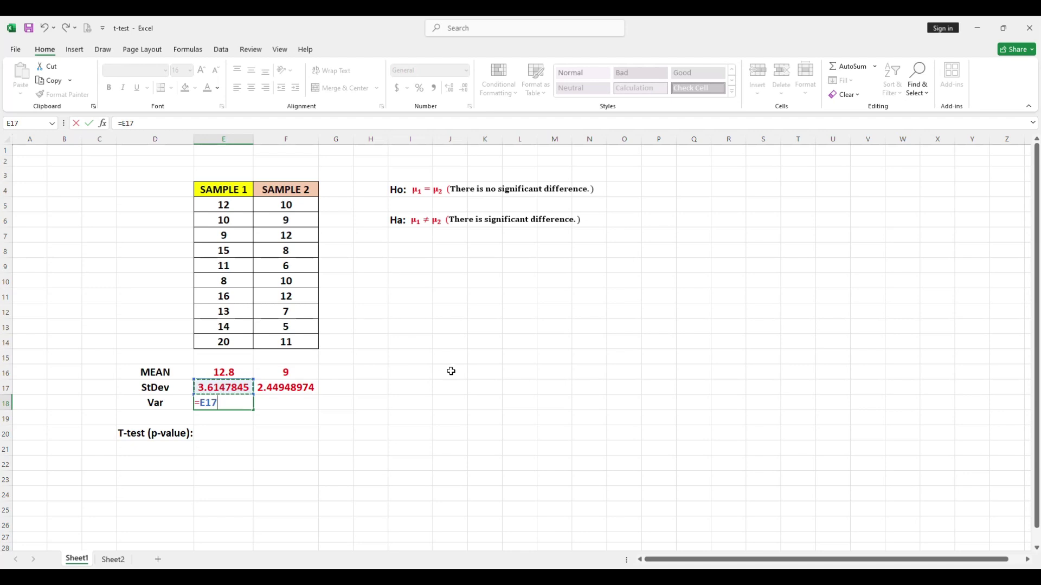
type("^2")
key("Return")
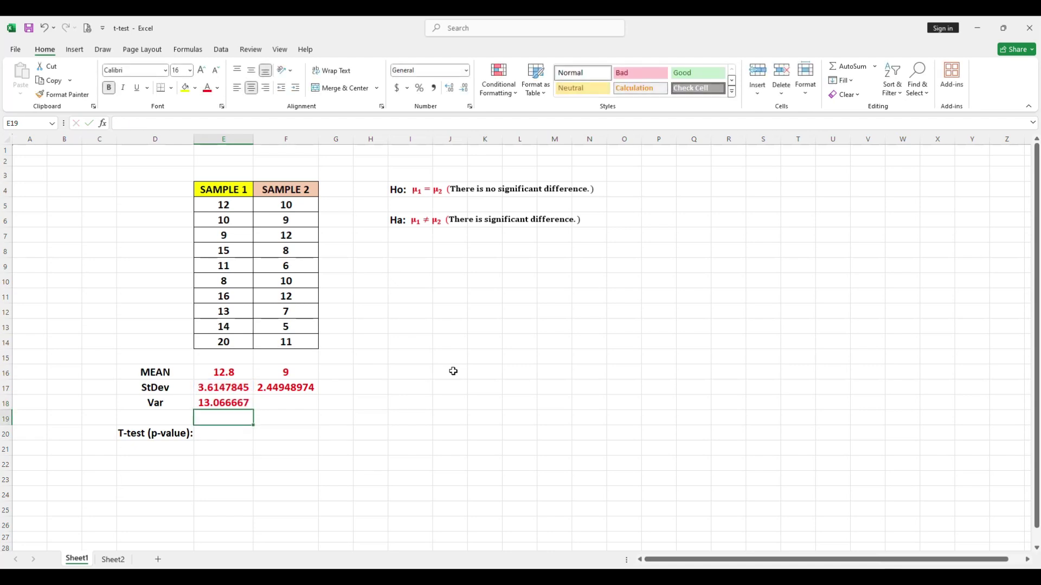
key("Up")
key("Right")
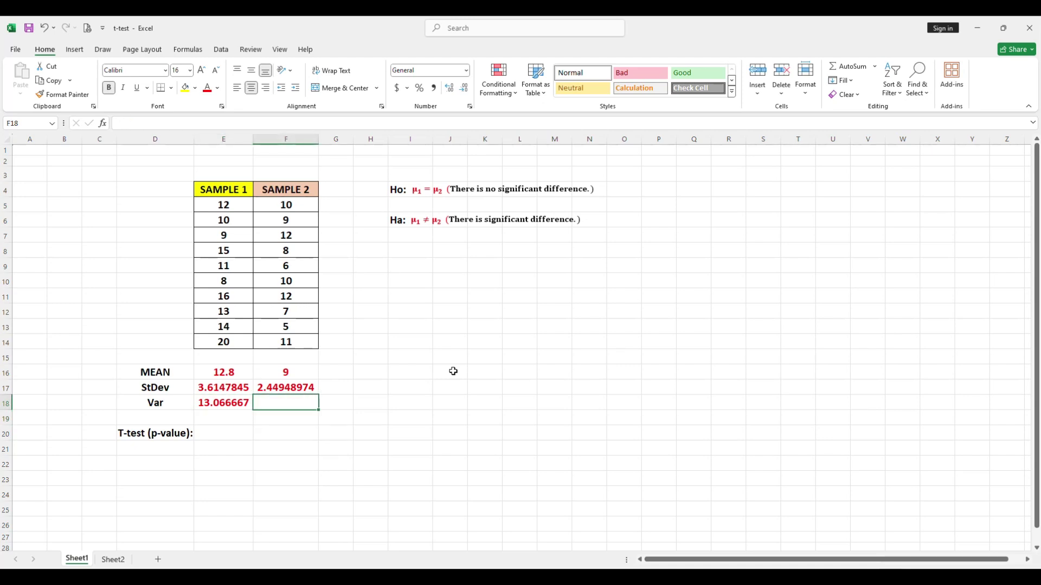
type("=")
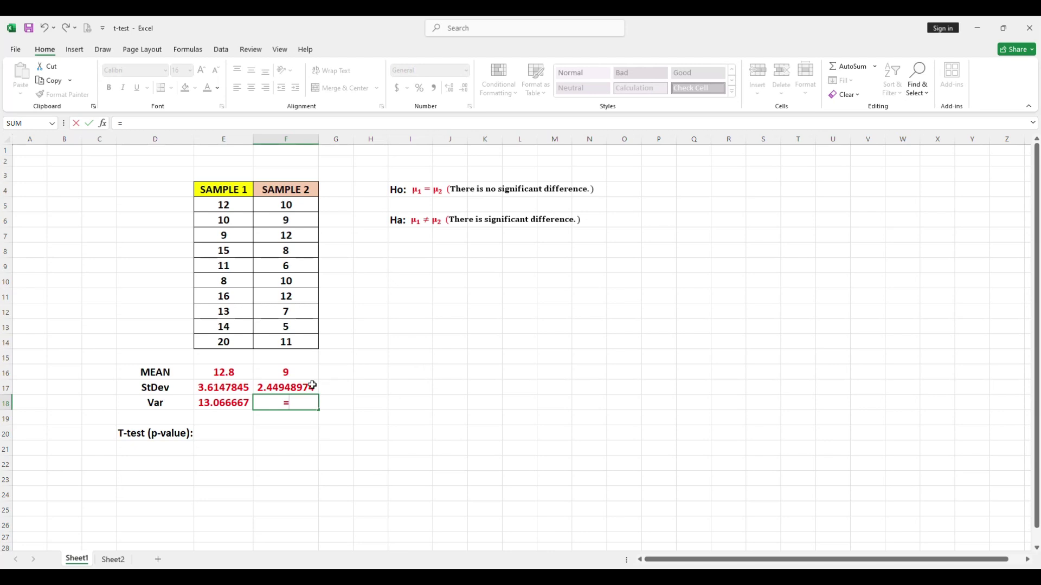
left_click(312, 386)
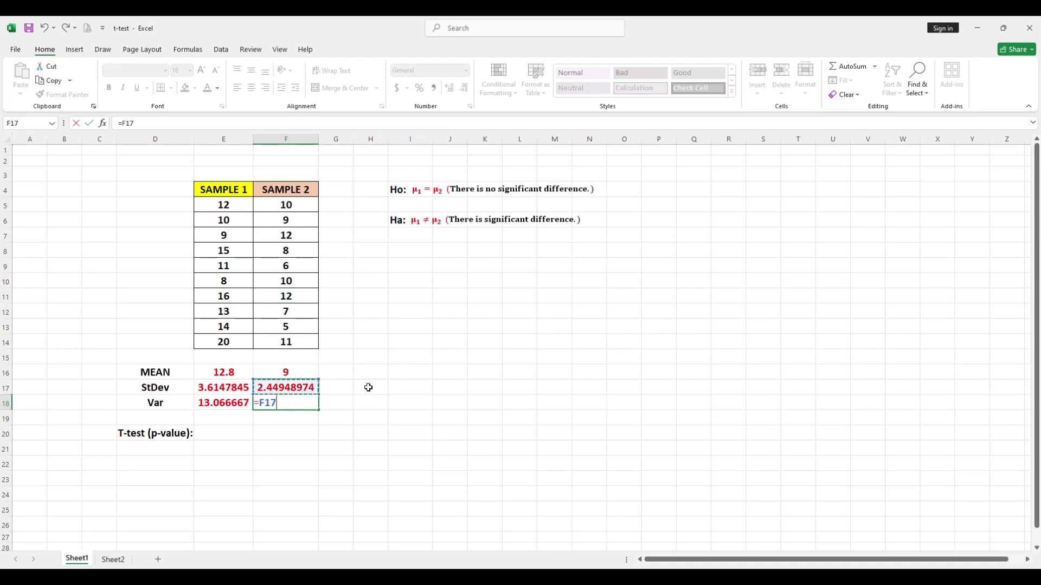
type("^2")
key("Return")
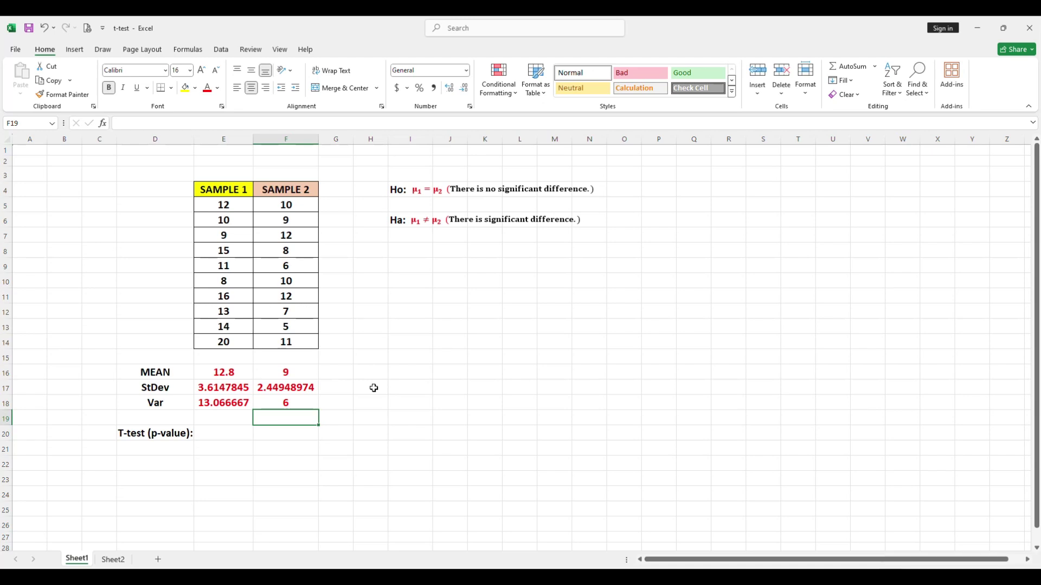
key("Up")
key("Right")
key("Right")
key("Right")
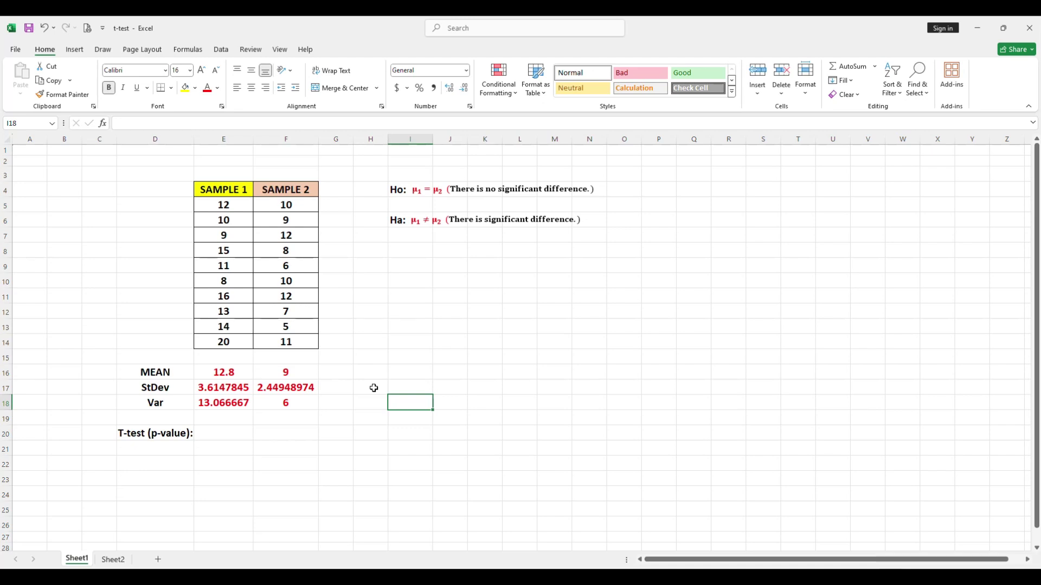
Step: Compute the variance ratio =E18/F18 in I18, giving 2.1778
type("=")
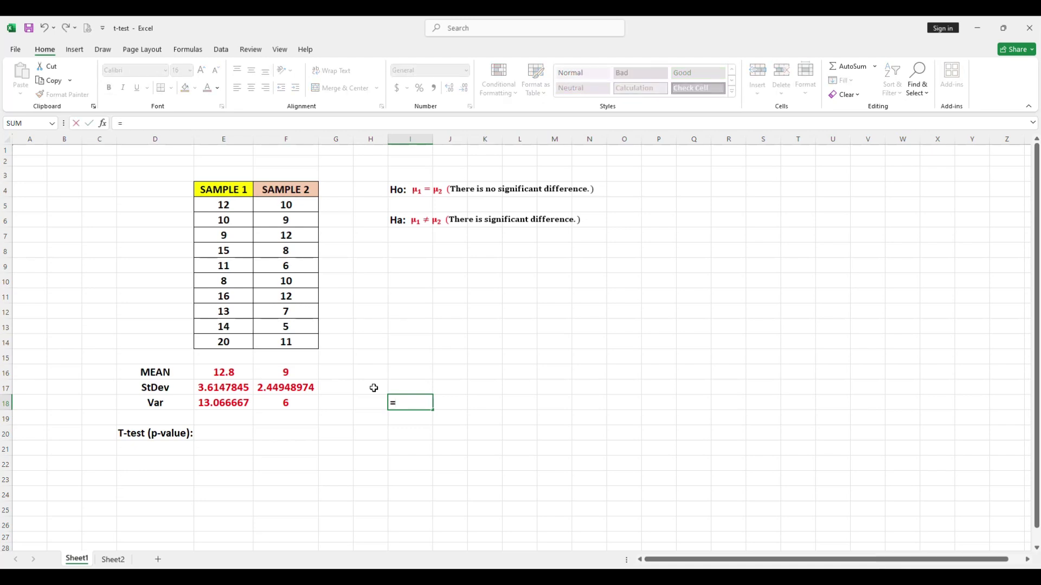
left_click(215, 405)
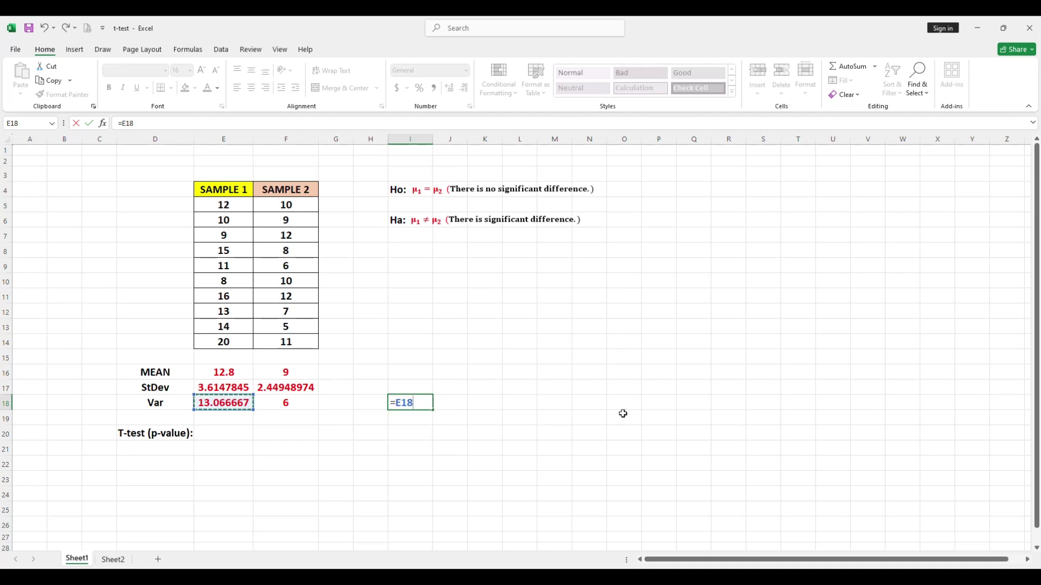
type("/")
left_click(285, 401)
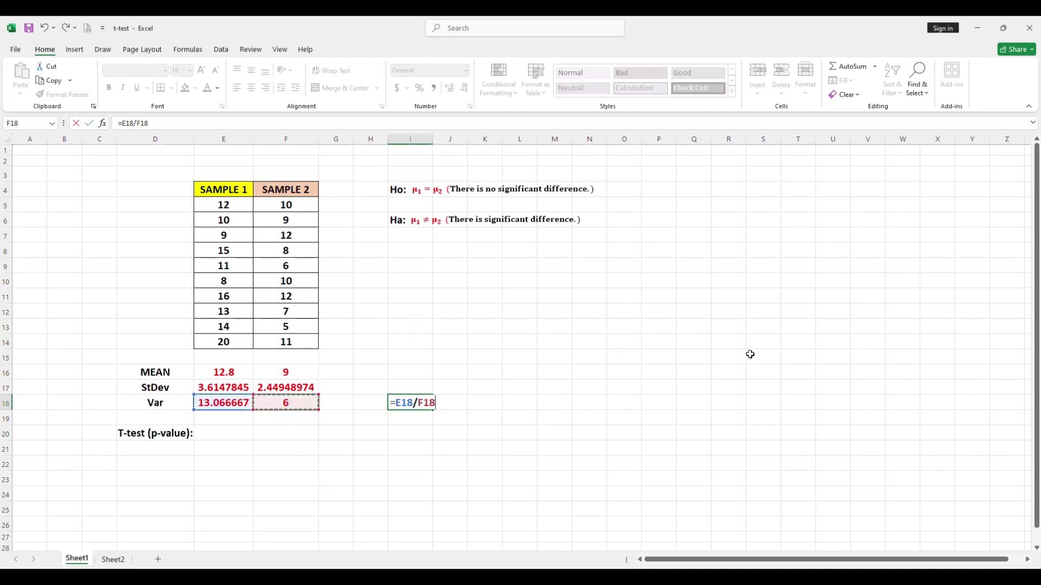
key("Return")
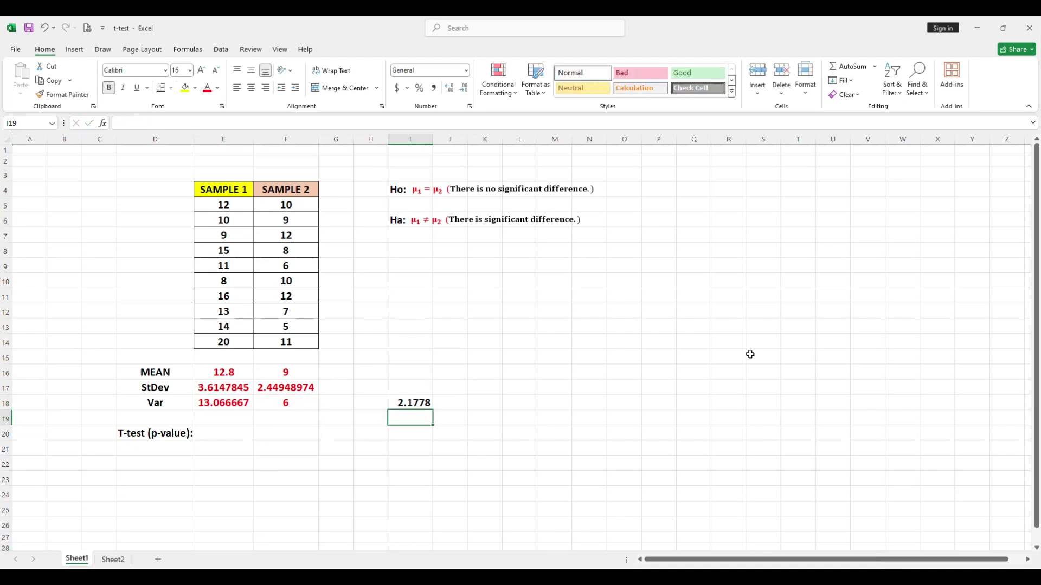
key("Up")
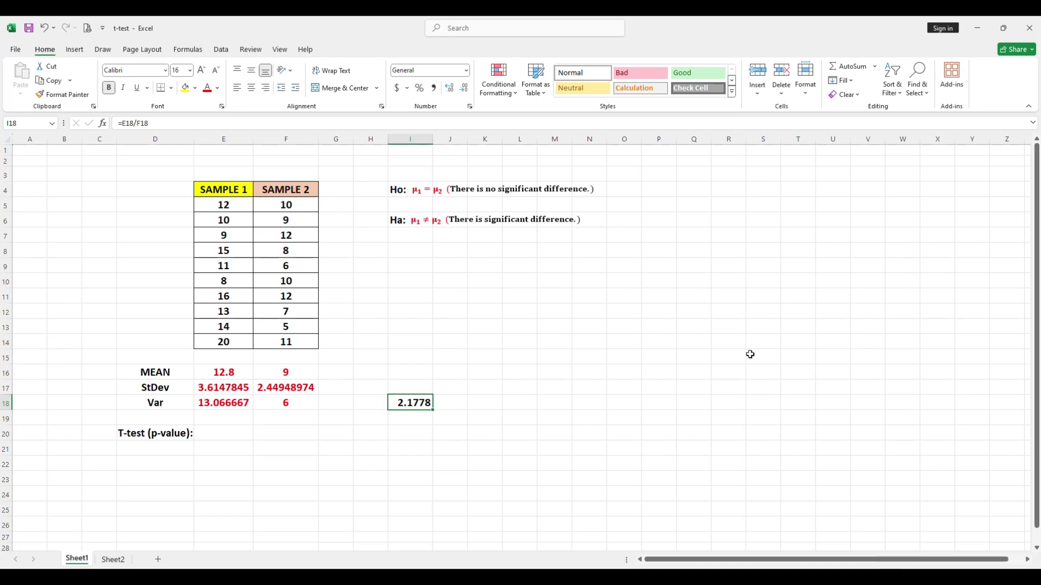
Step: Add the note 'homo' in K18 beside the variance ratio
key("Right")
key("Right")
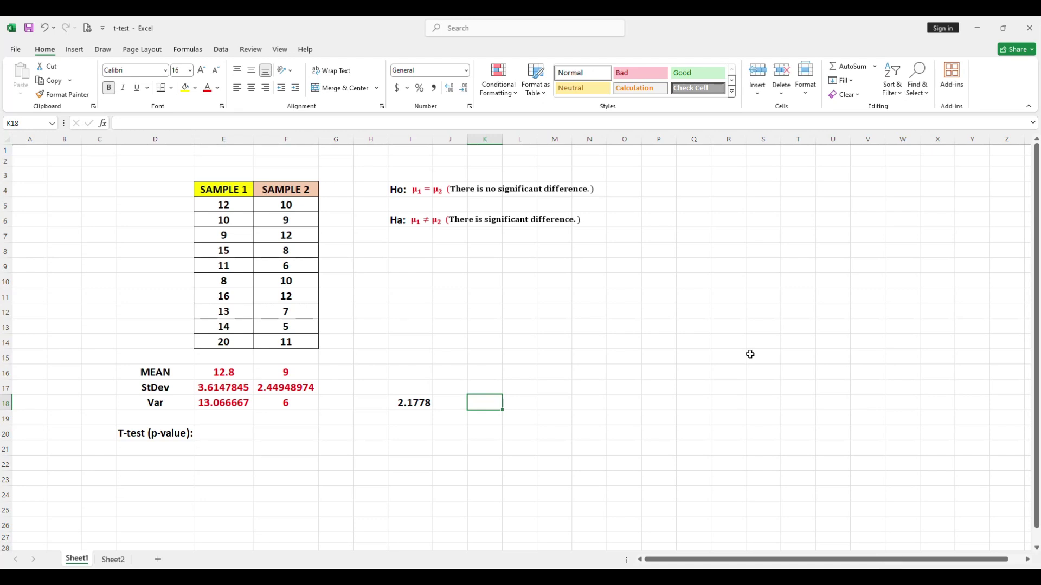
type("homo")
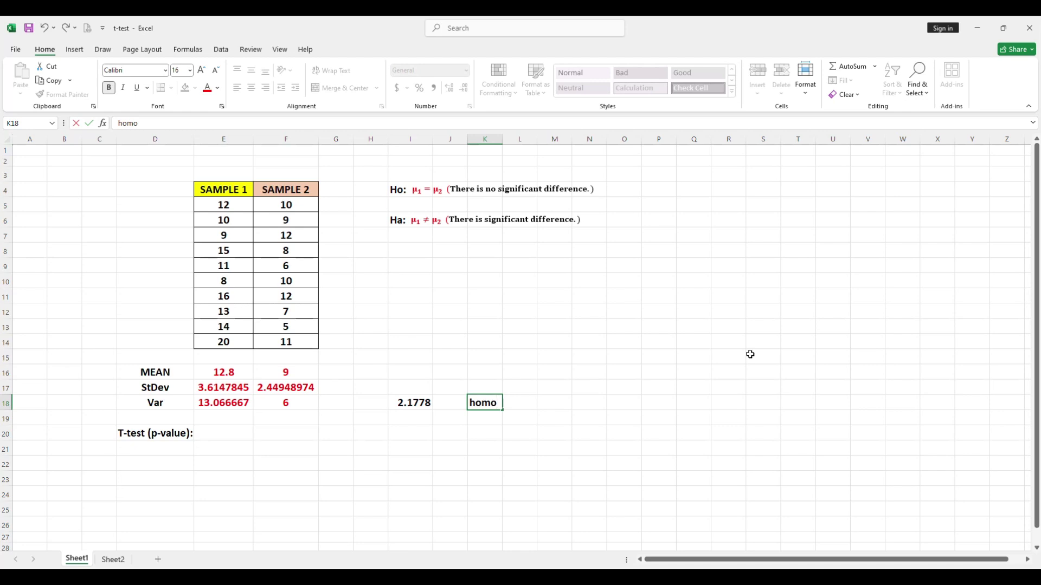
key("ctrl+Return")
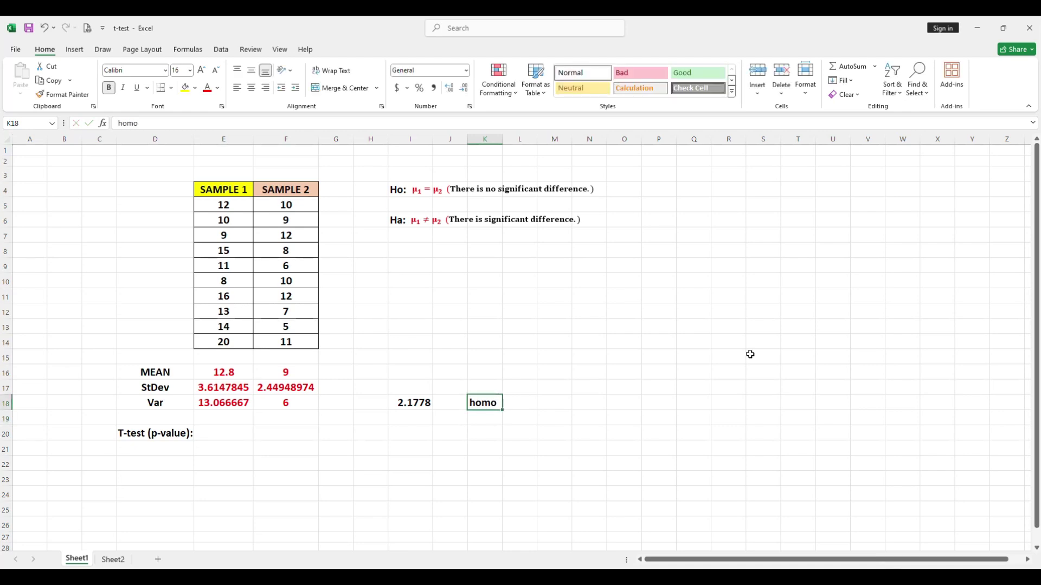
key("Down")
key("Down")
key("Left")
key("Left")
key("Left")
key("Left")
key("Left")
key("Left")
key("Left")
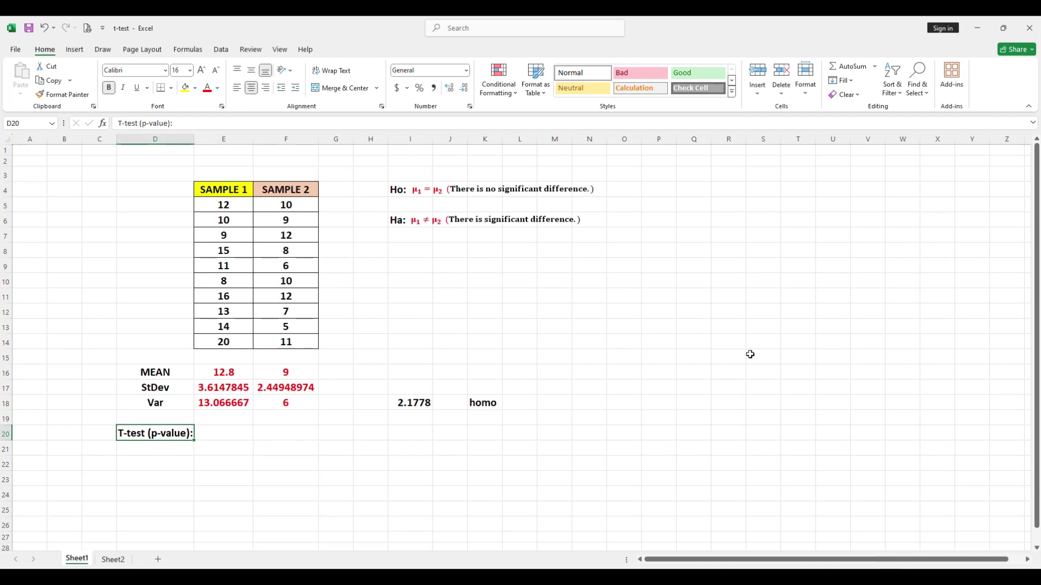
key("Right")
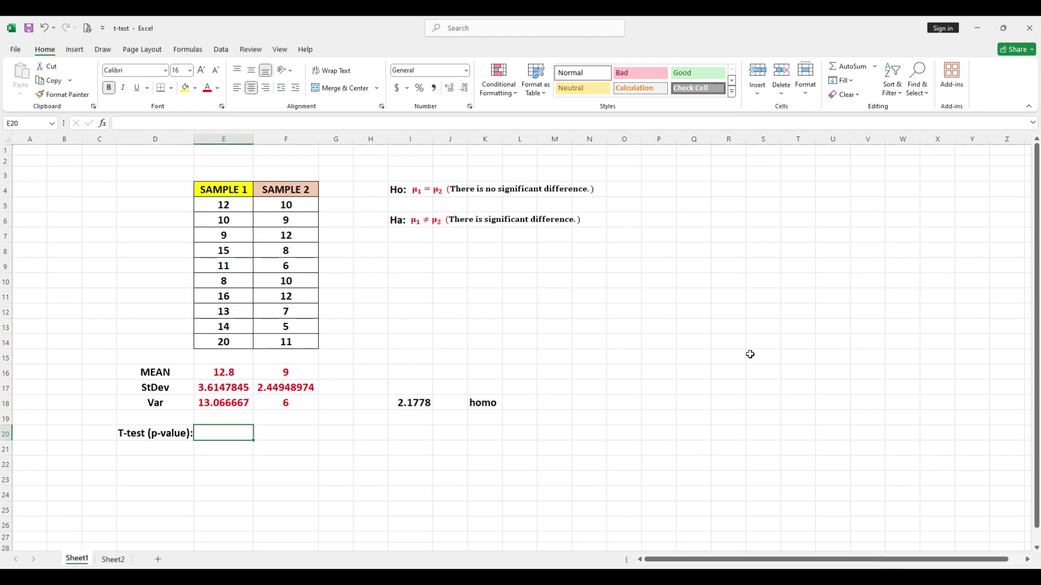
Step: Enter =TTEST(E5:E14,F5:F14,2,2) in E20, giving a p-value of 0.0131166
type("=ttest")
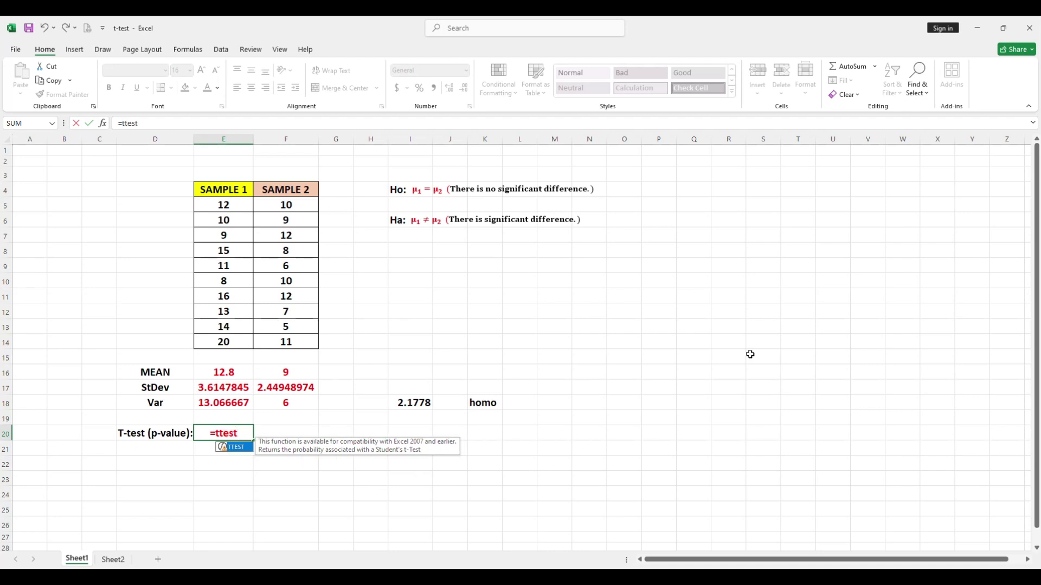
type("(")
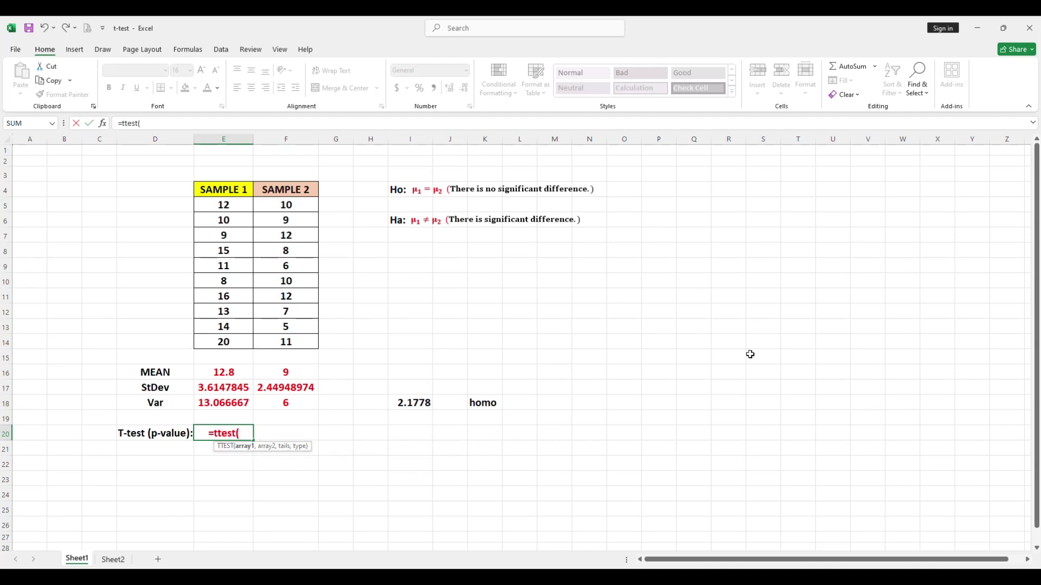
left_click_drag(234, 204, 228, 342)
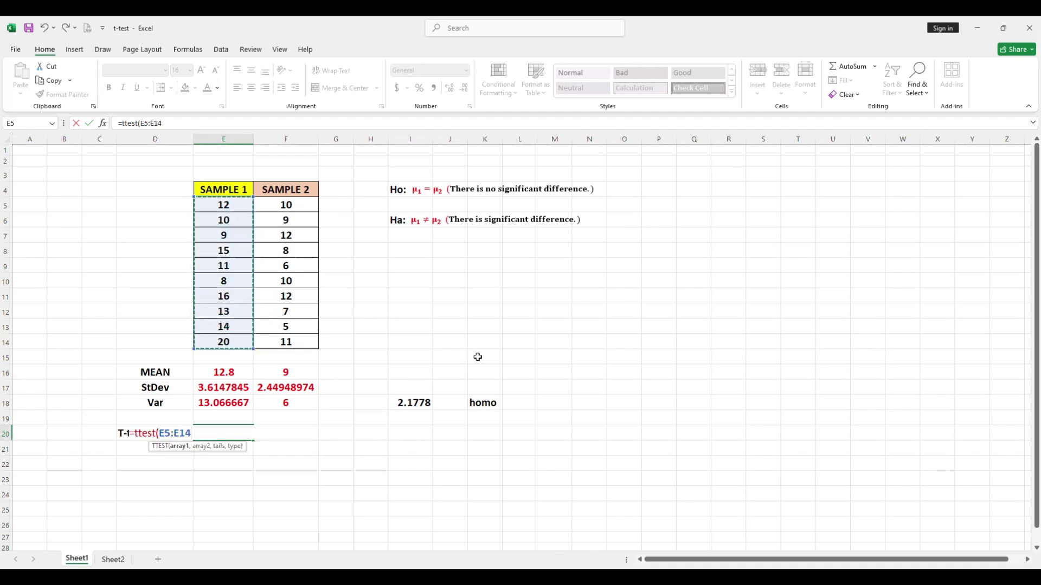
type(",")
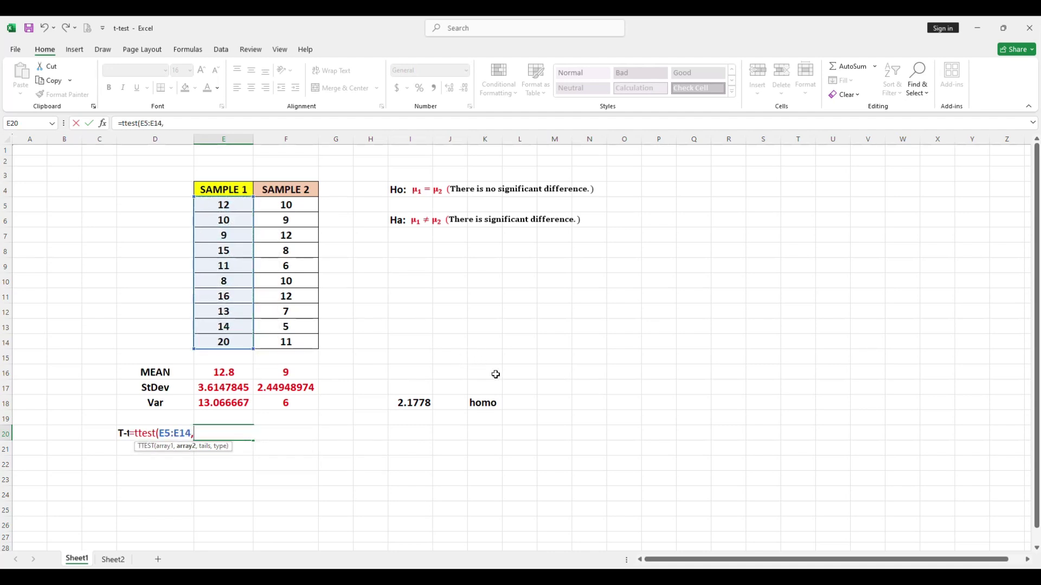
left_click_drag(303, 206, 299, 341)
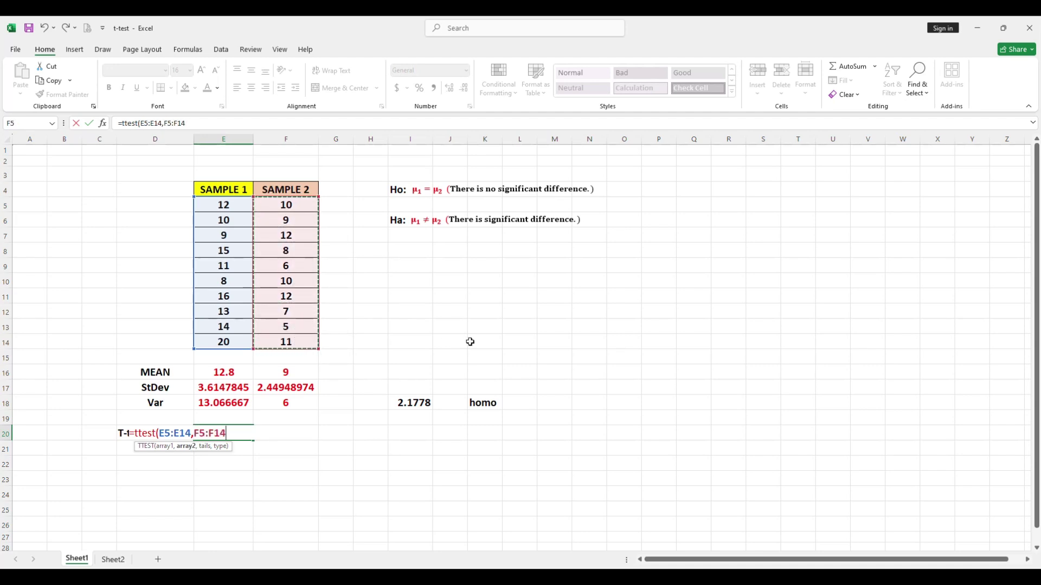
type(",")
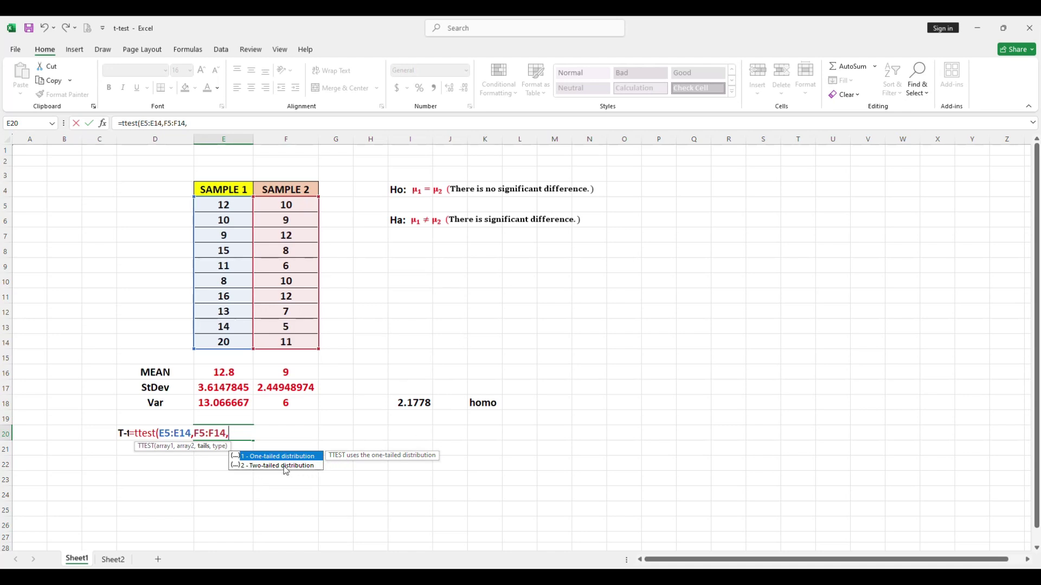
type("2,")
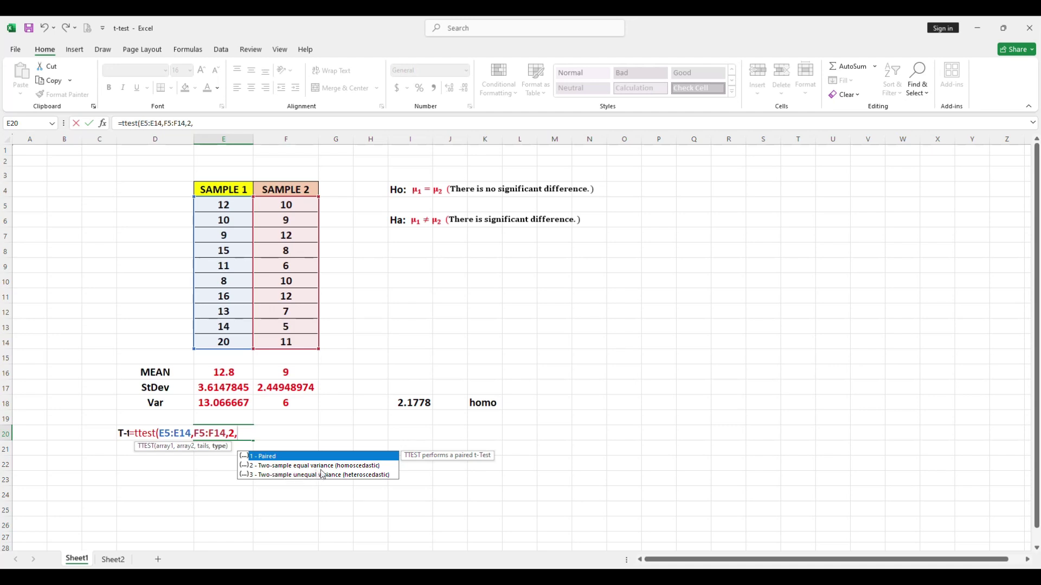
type("2")
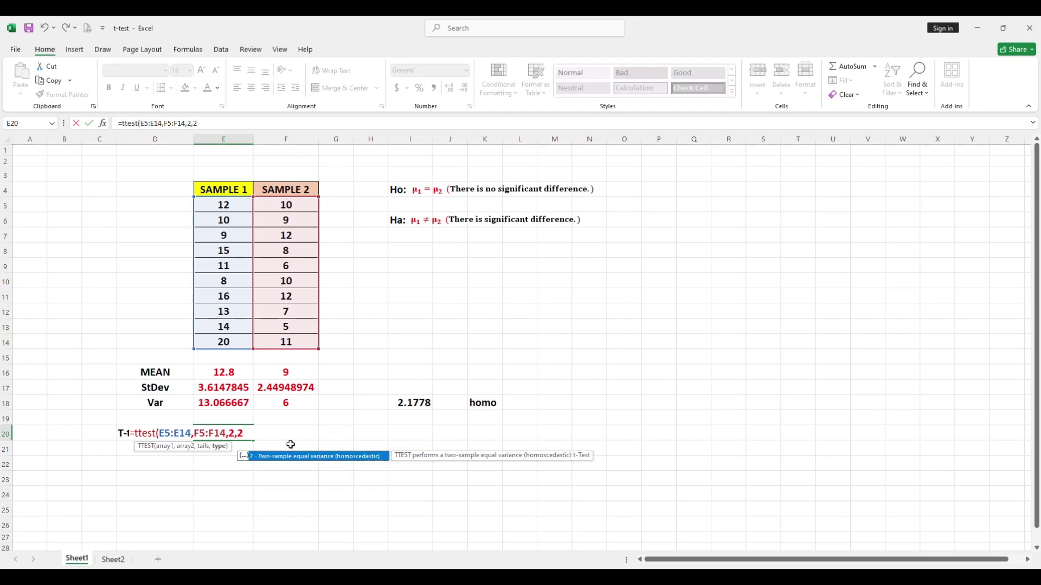
type(")")
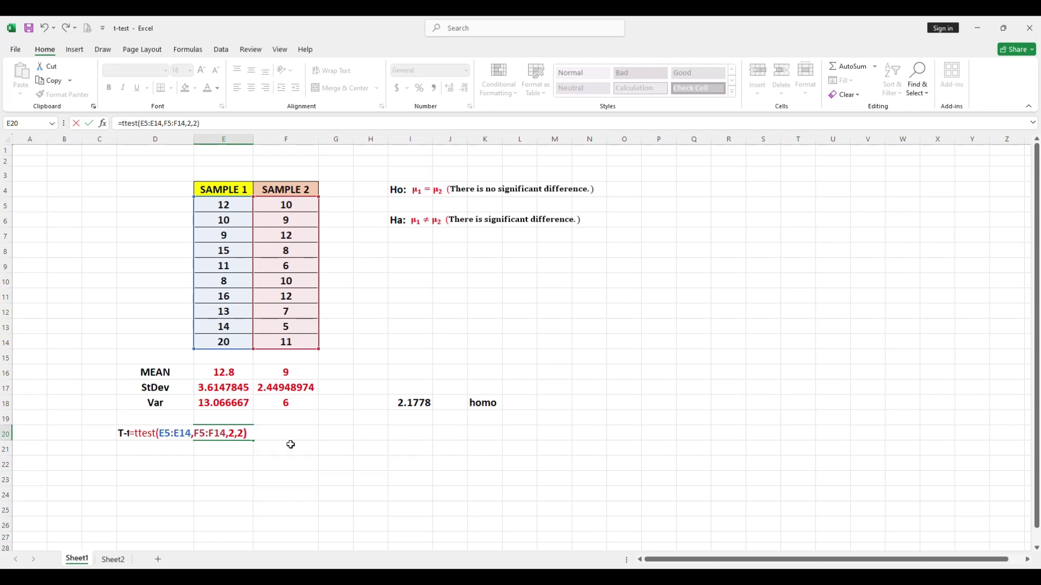
key("Return")
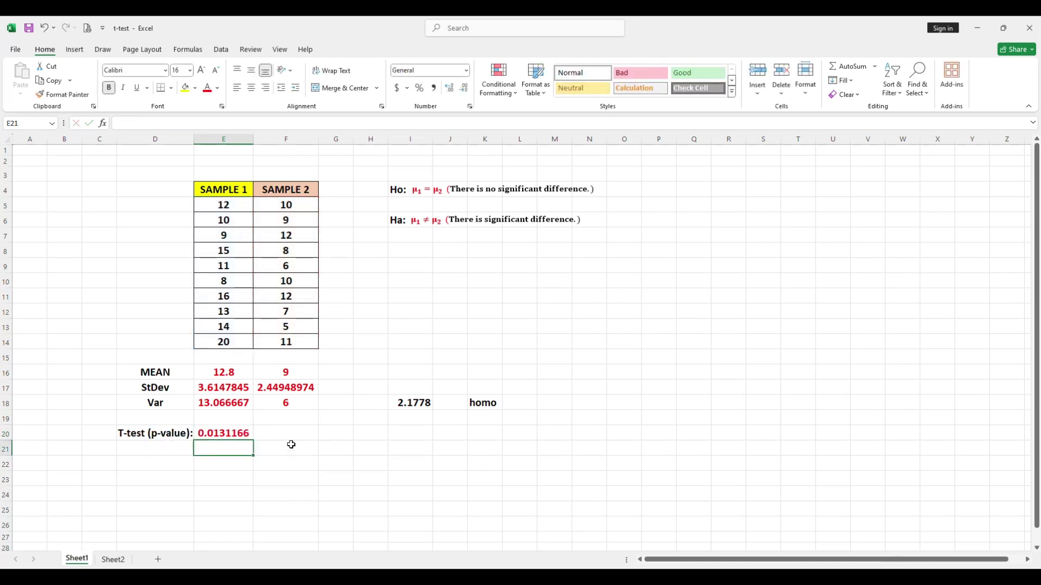
key("Up")
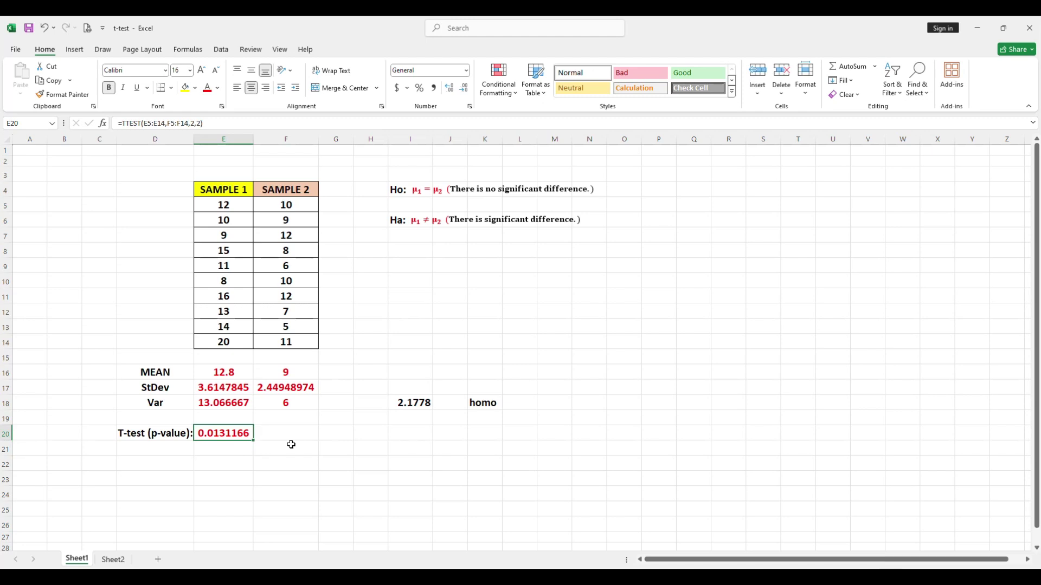
Step: Fill E20 yellow and write 'p-value < 0.05 (REJECT THE NULL HYPOTHESIS)' in F21
left_click(187, 89)
left_click(287, 446)
type("p-")
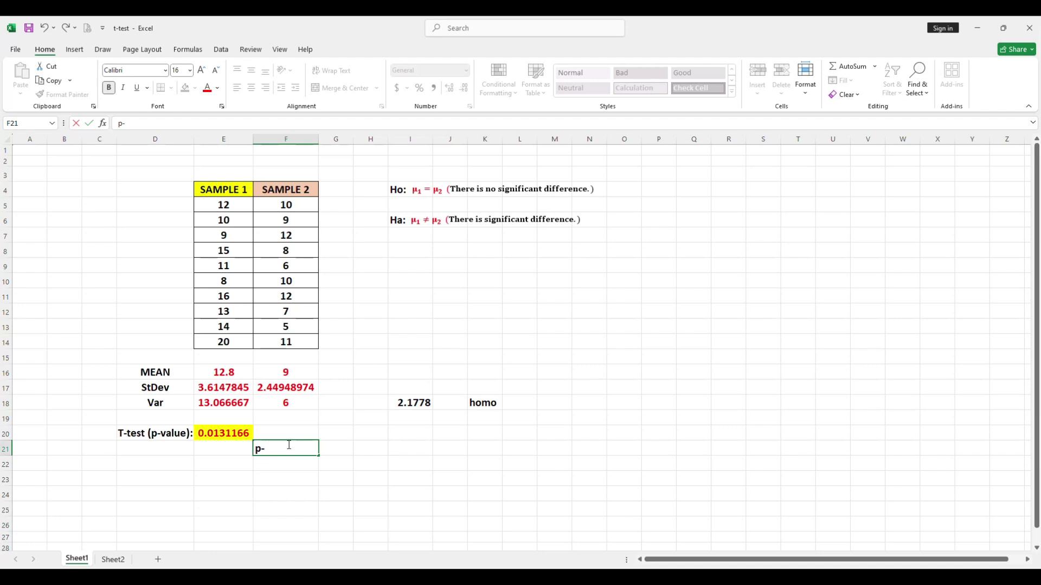
type("value < 0.05")
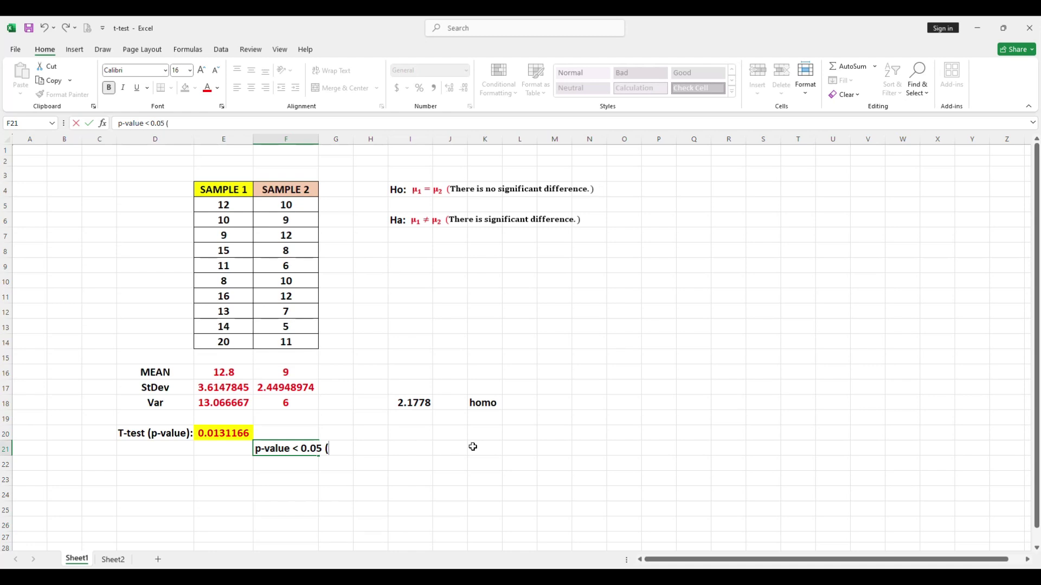
type(" (REJECT THE NULL HYPOTHESIS)")
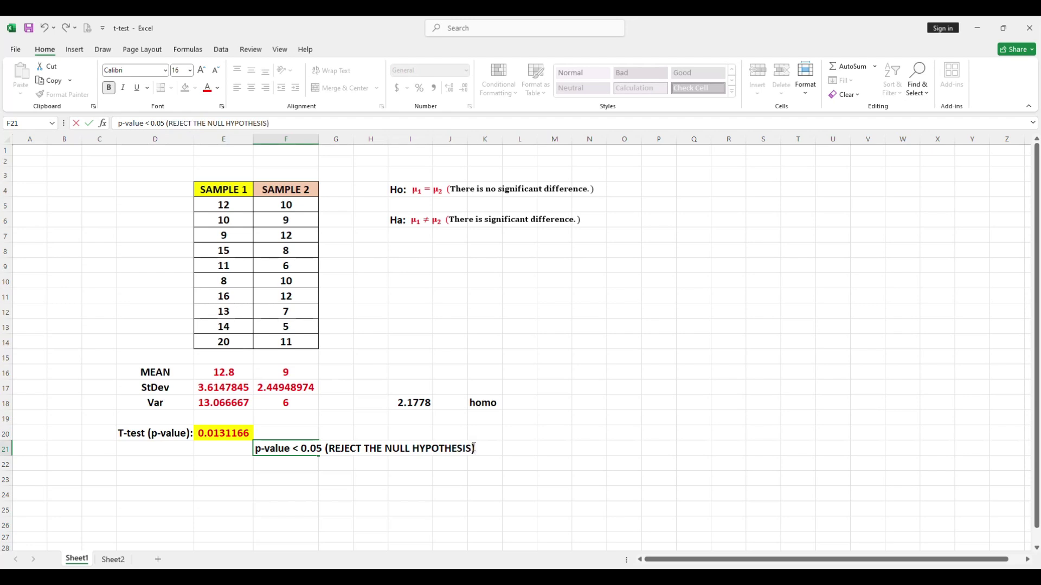
Step: Write 'Therefore, there is significant diference between the two samples' in F23
left_click(281, 482)
type("There")
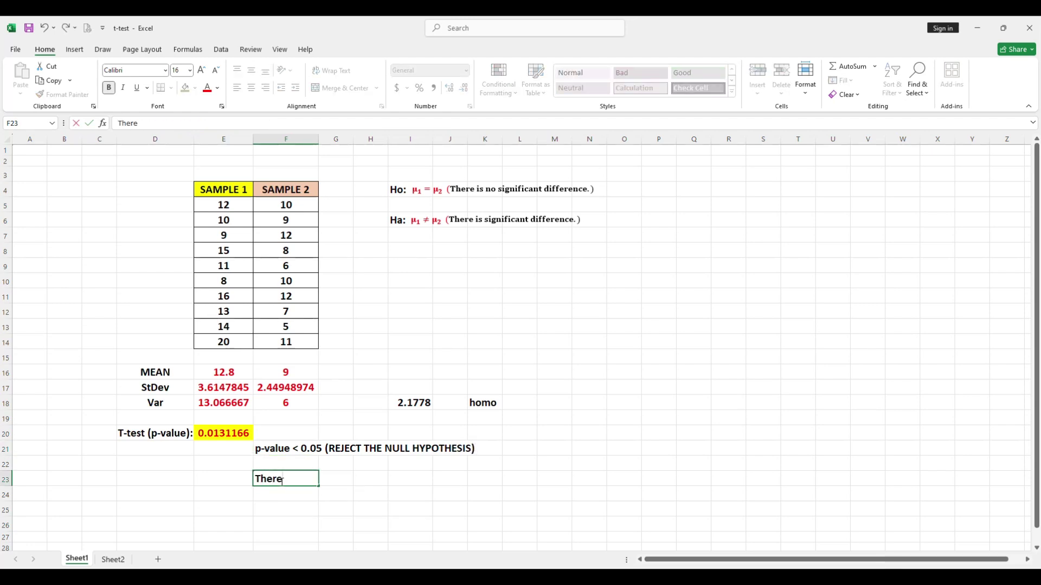
type("fore, there is sign")
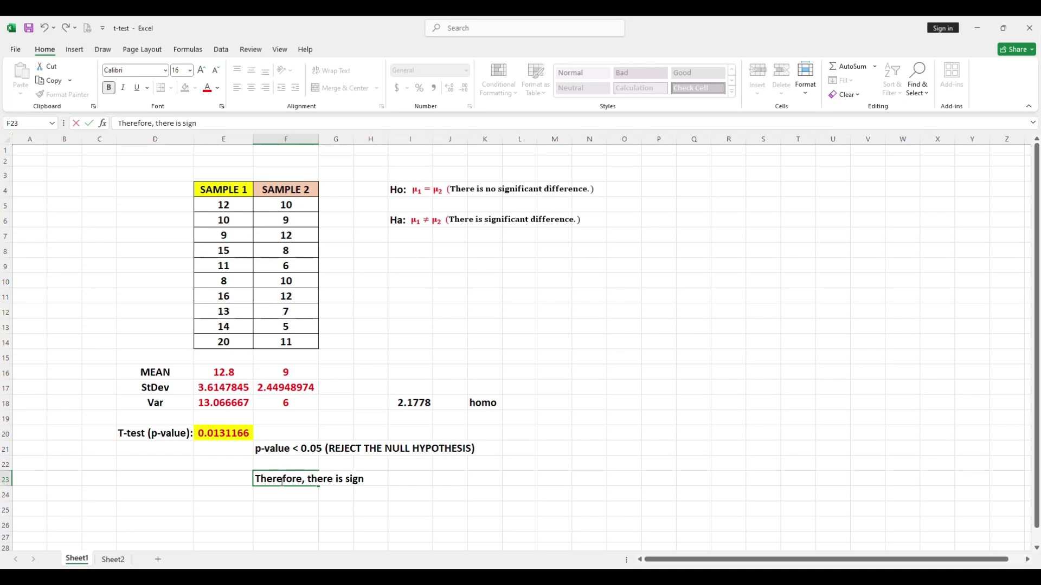
type("ificant diference between the two samples.")
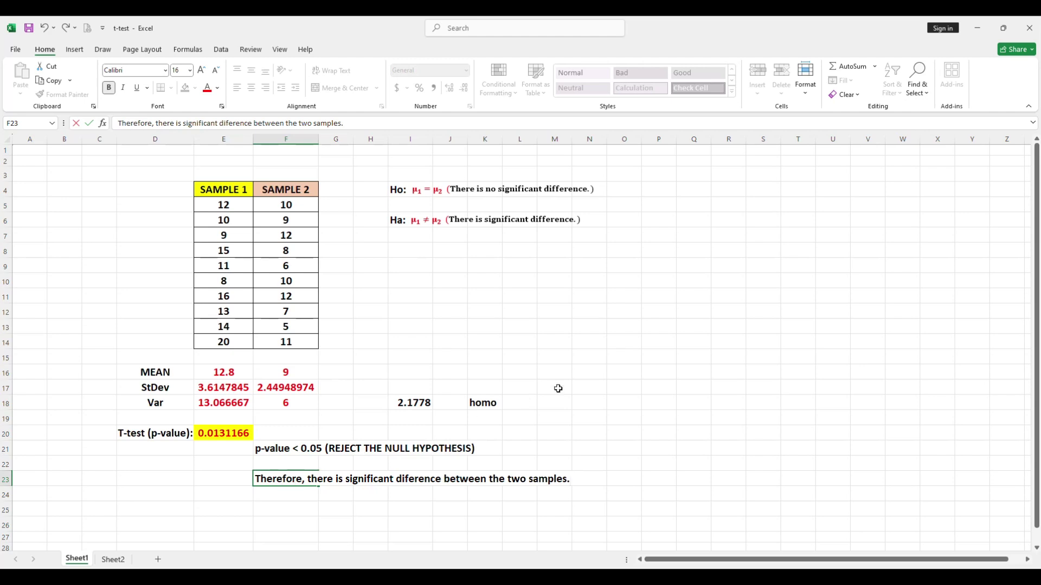
left_click(558, 388)
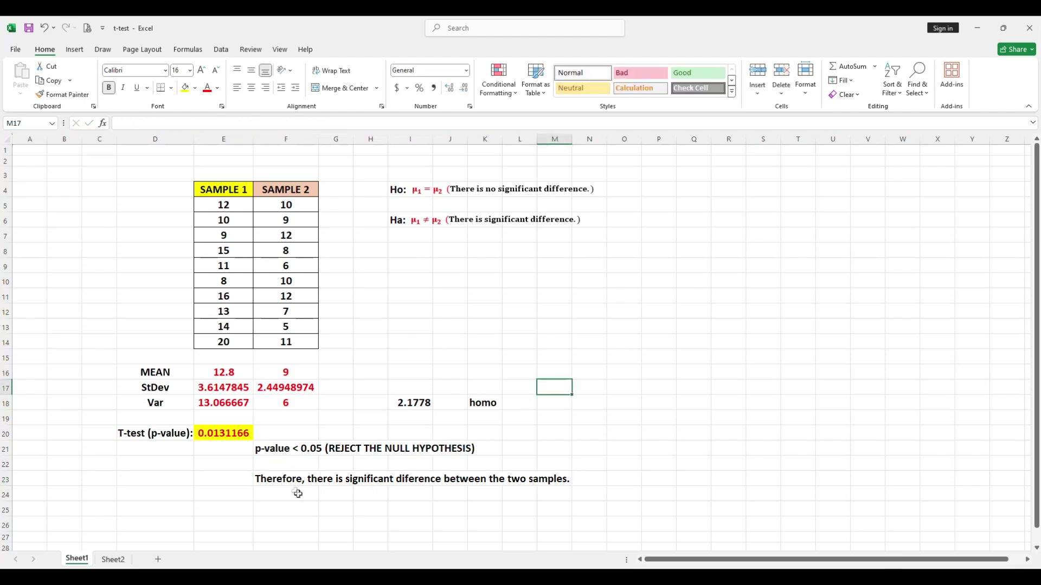
Step: Apply black from Fill Color to the Ho row I4:N4, then select the Ha row I6:N6
left_click(276, 482)
left_click_drag(336, 478, 564, 478)
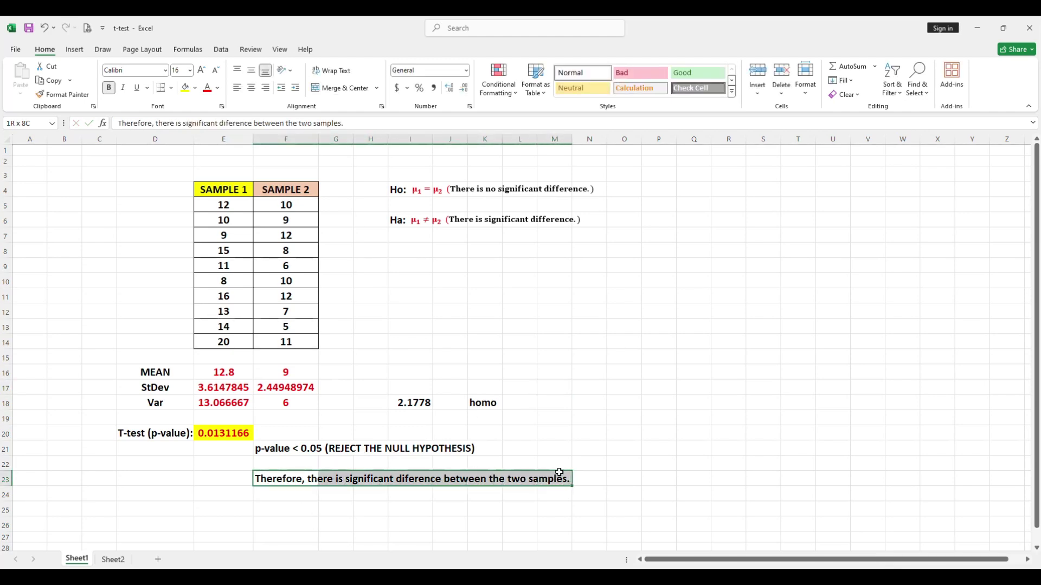
left_click_drag(397, 190, 597, 189)
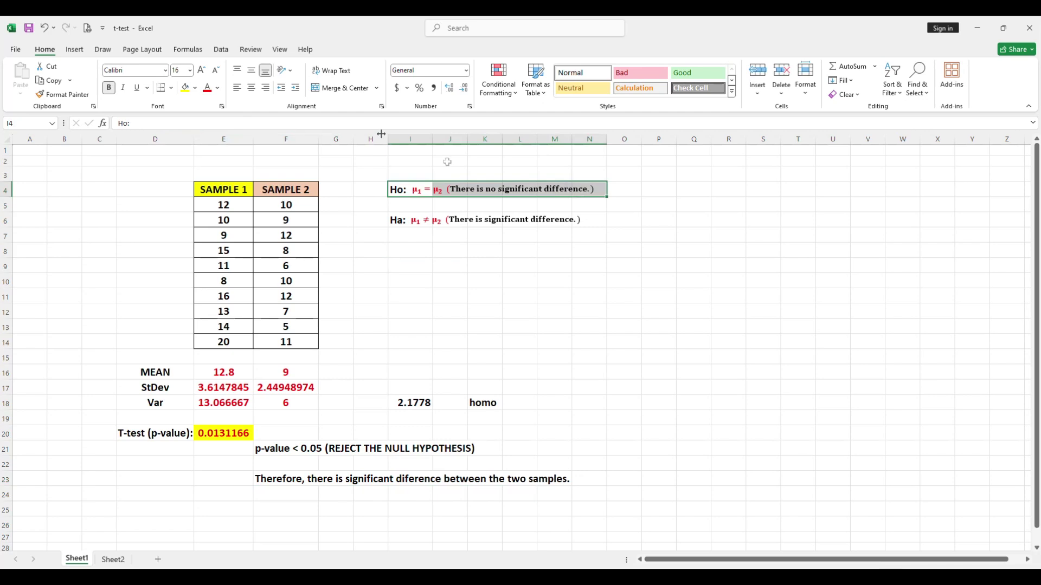
left_click(197, 91)
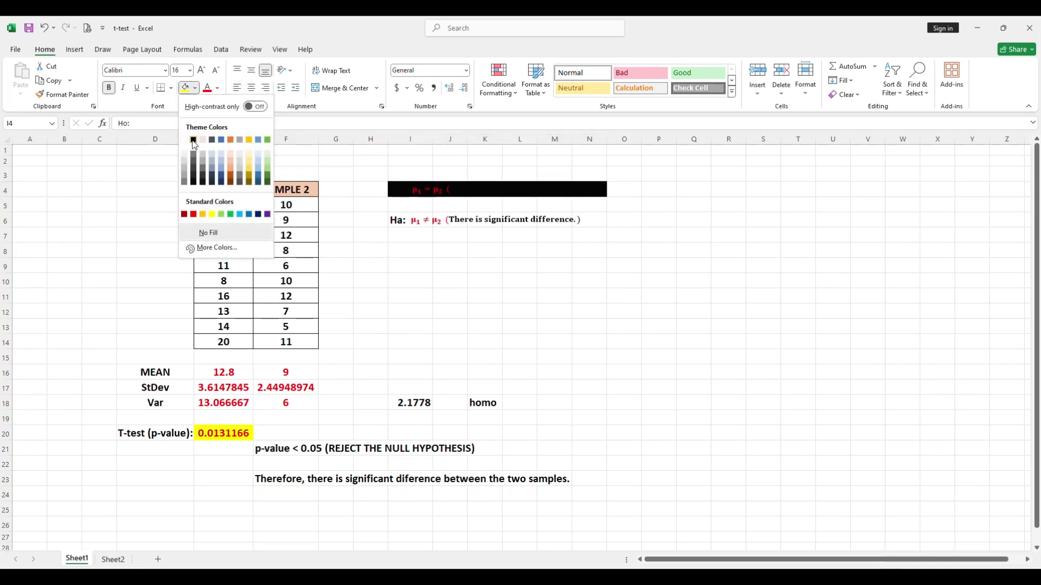
left_click(206, 144)
left_click(659, 296)
left_click_drag(396, 219, 589, 220)
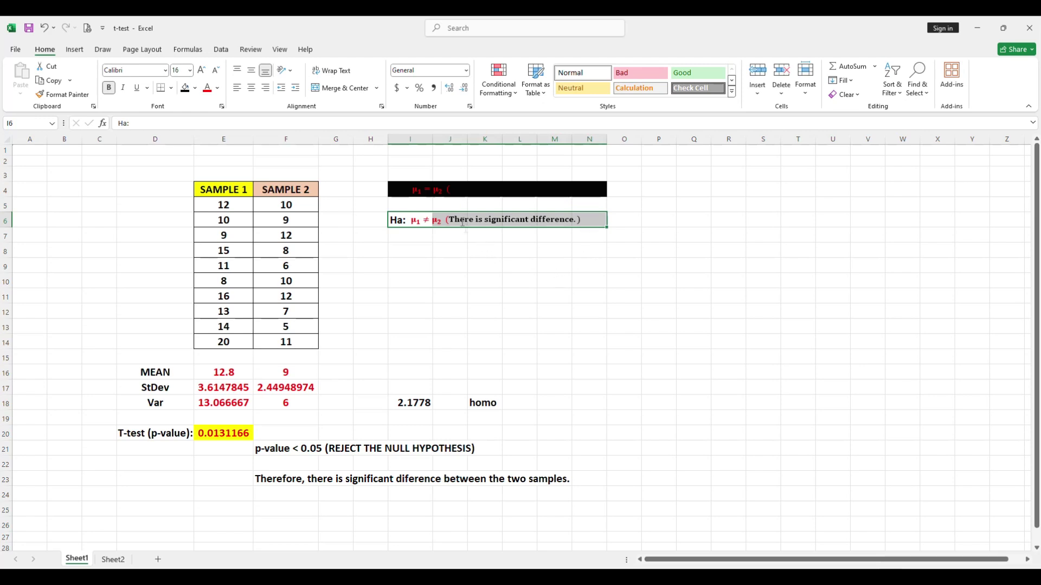
left_click_drag(449, 219, 575, 219)
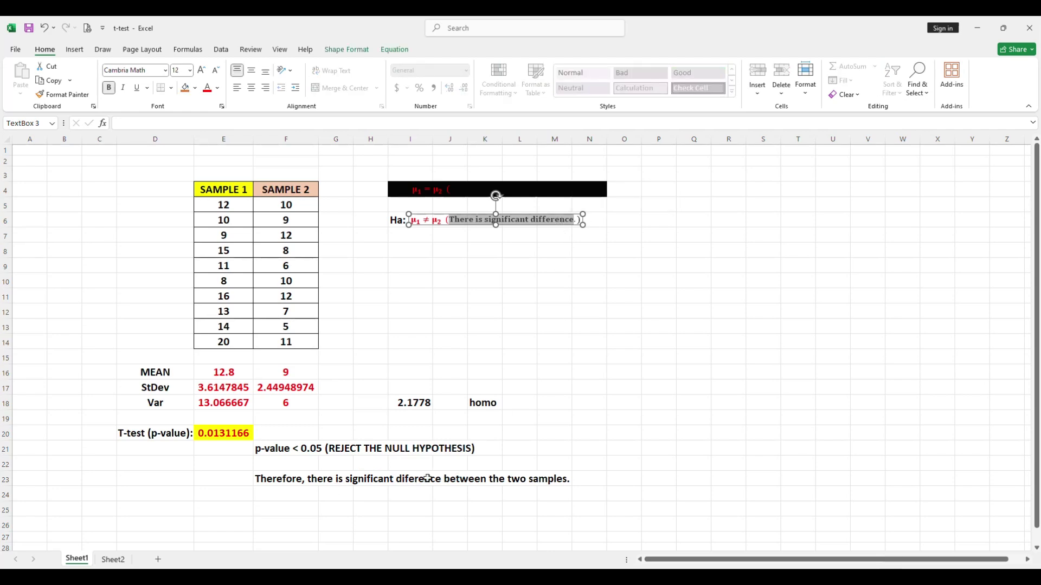